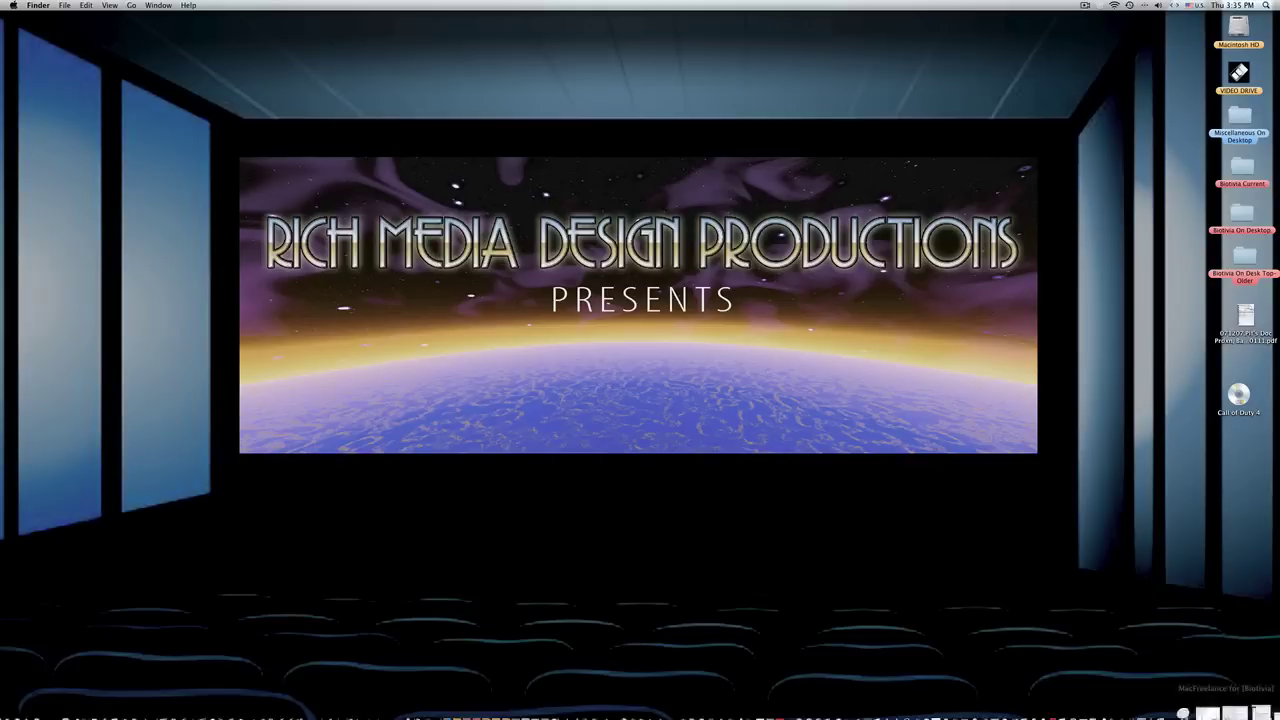
# Bring up the Biotivia banner in Photoshop and confirm its 1950 × 300 px size, leaving it unchanged.
pyautogui.moveTo(1235, 715)
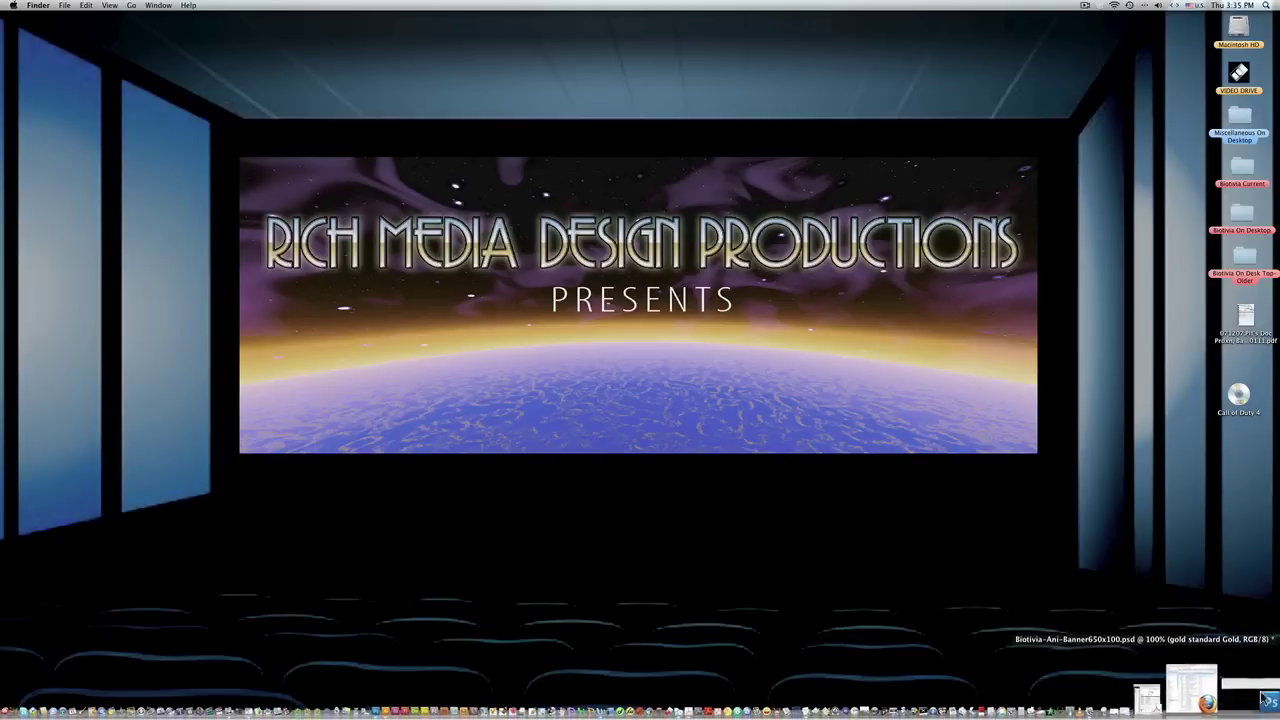
pyautogui.click(1267, 699)
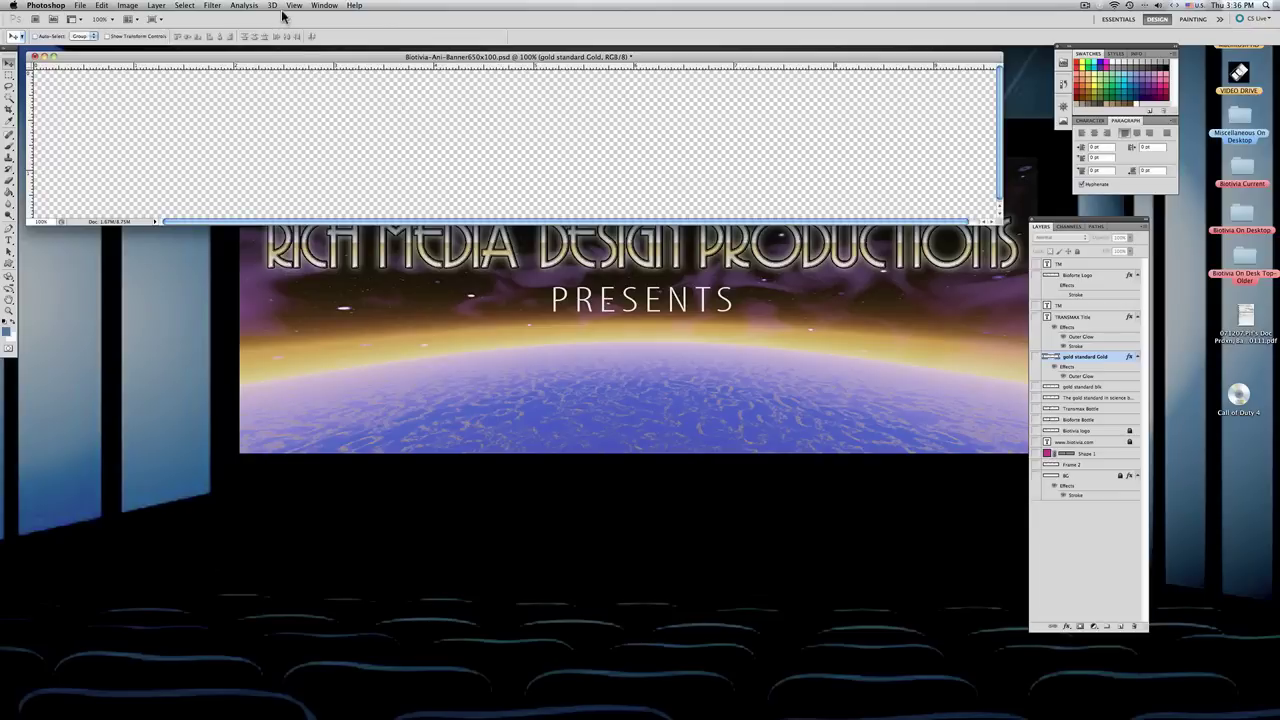
pyautogui.click(127, 6)
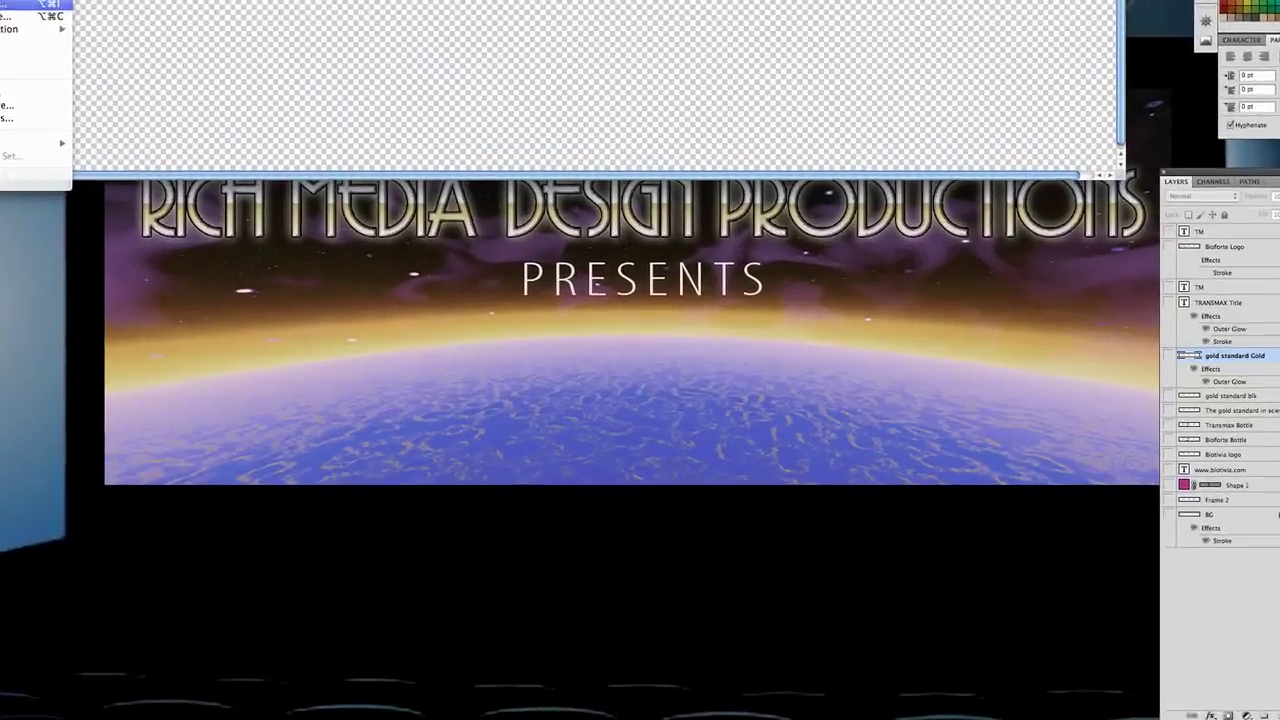
pyautogui.click(20, 3)
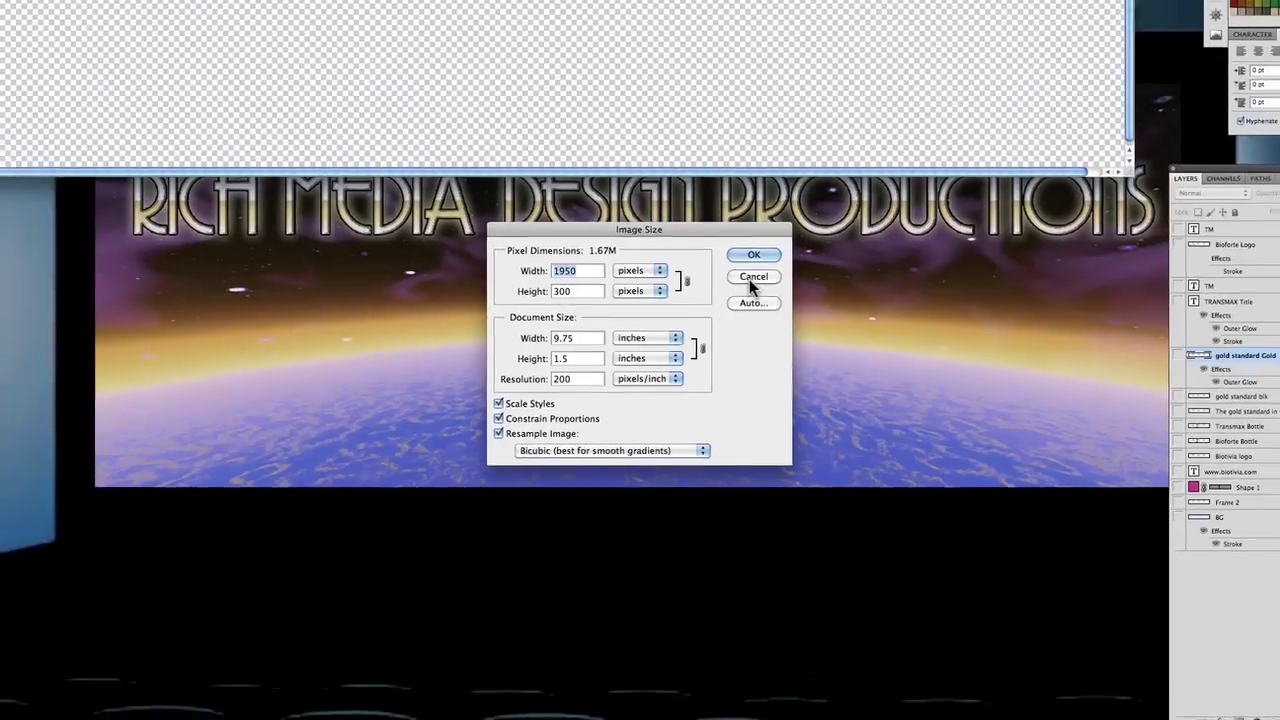
pyautogui.click(765, 268)
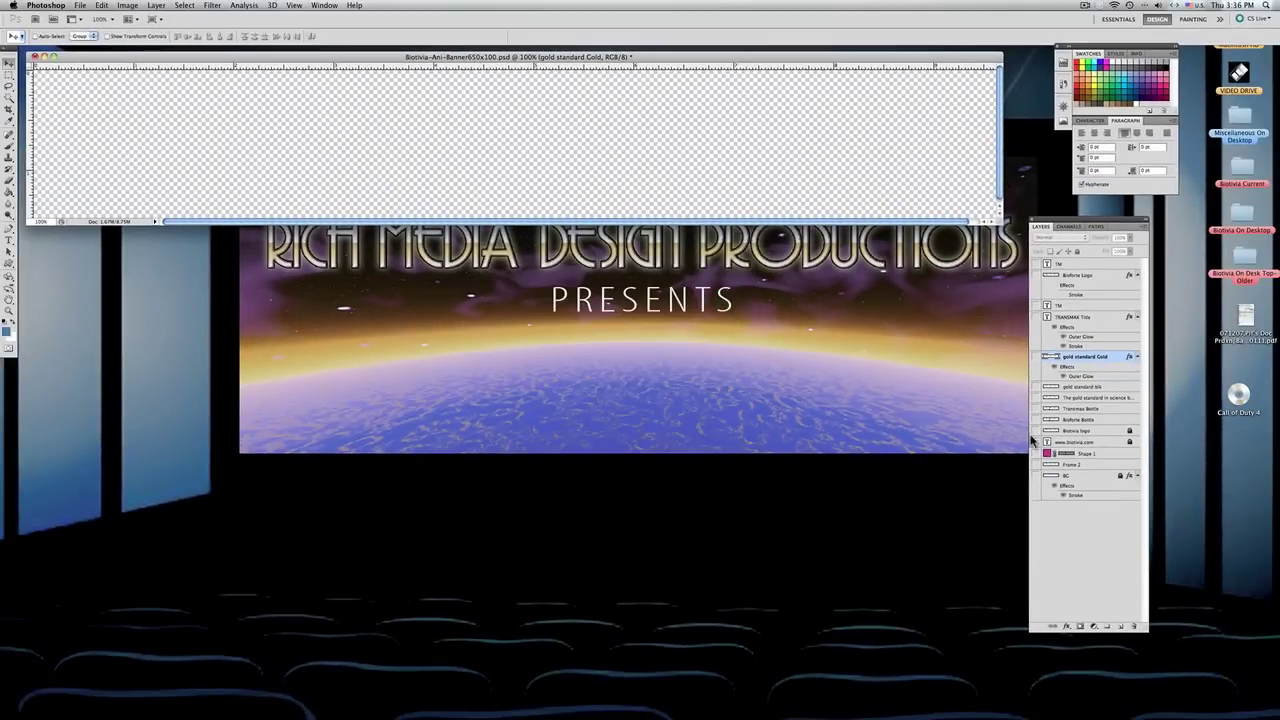
# Show the background, chevron, URL, Biotivia logo, Bioforte bottle and gold standard text layers.
pyautogui.click(1035, 476)
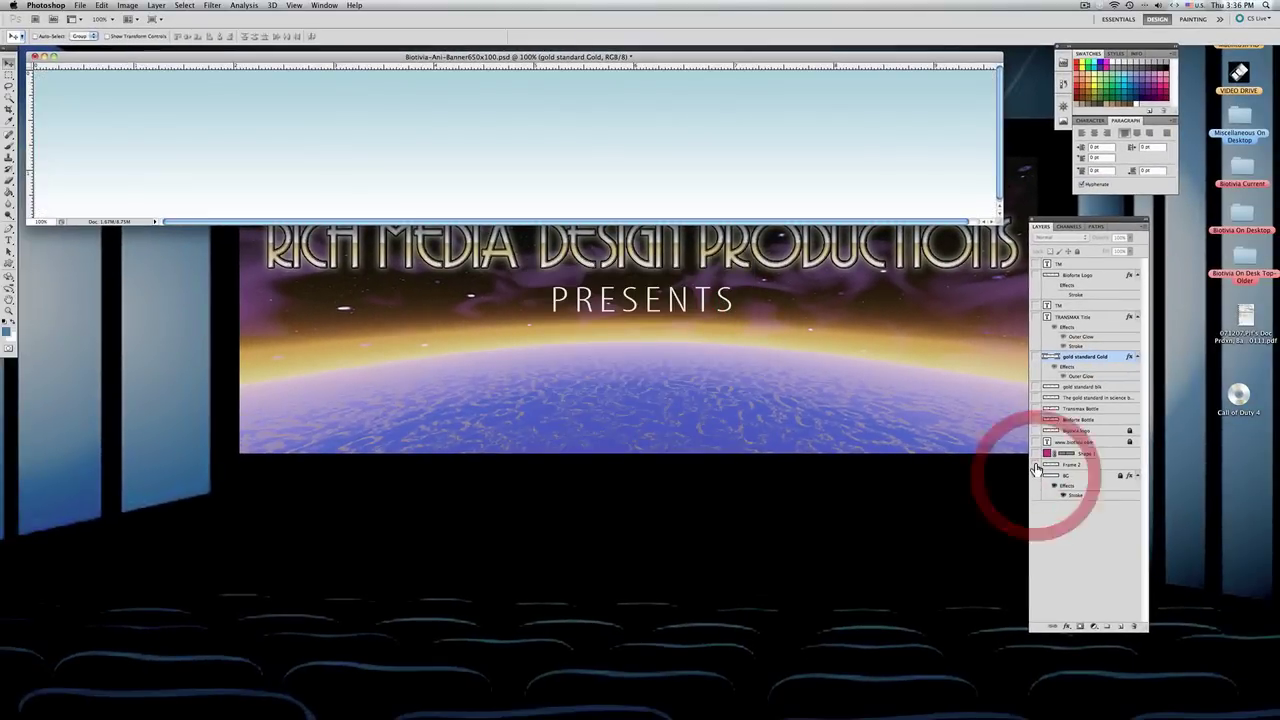
pyautogui.click(1035, 454)
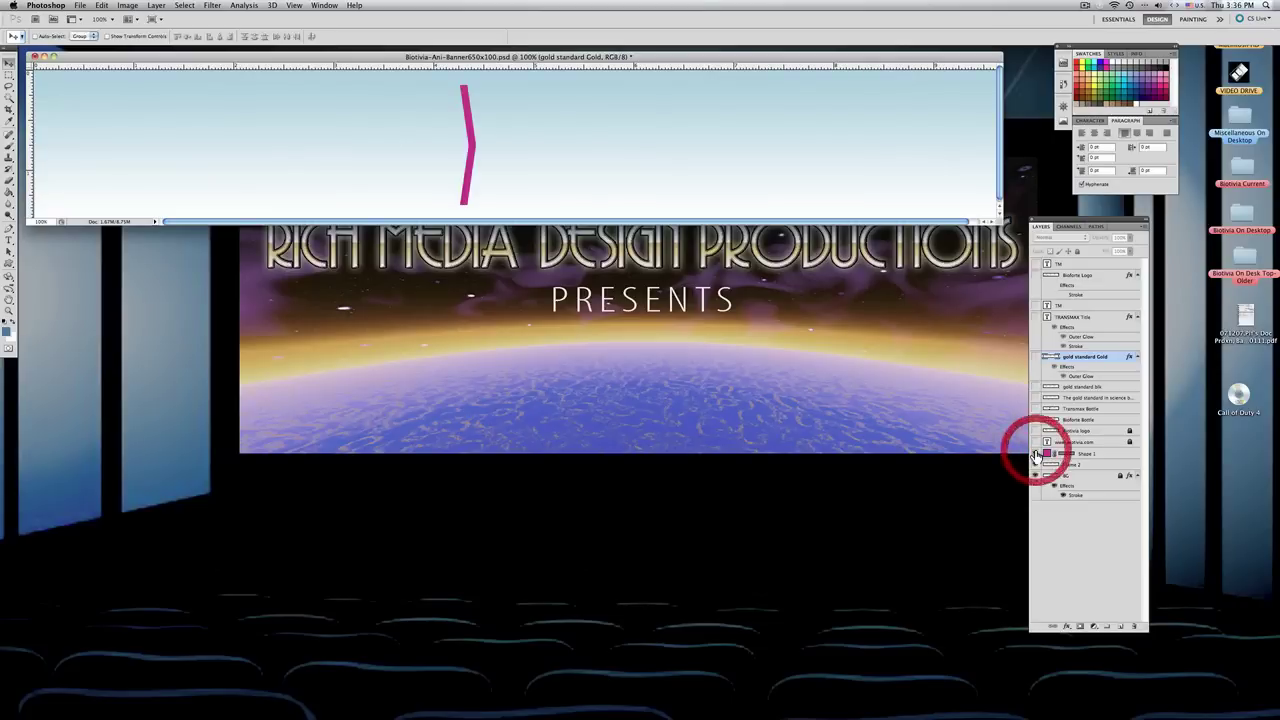
pyautogui.click(1035, 442)
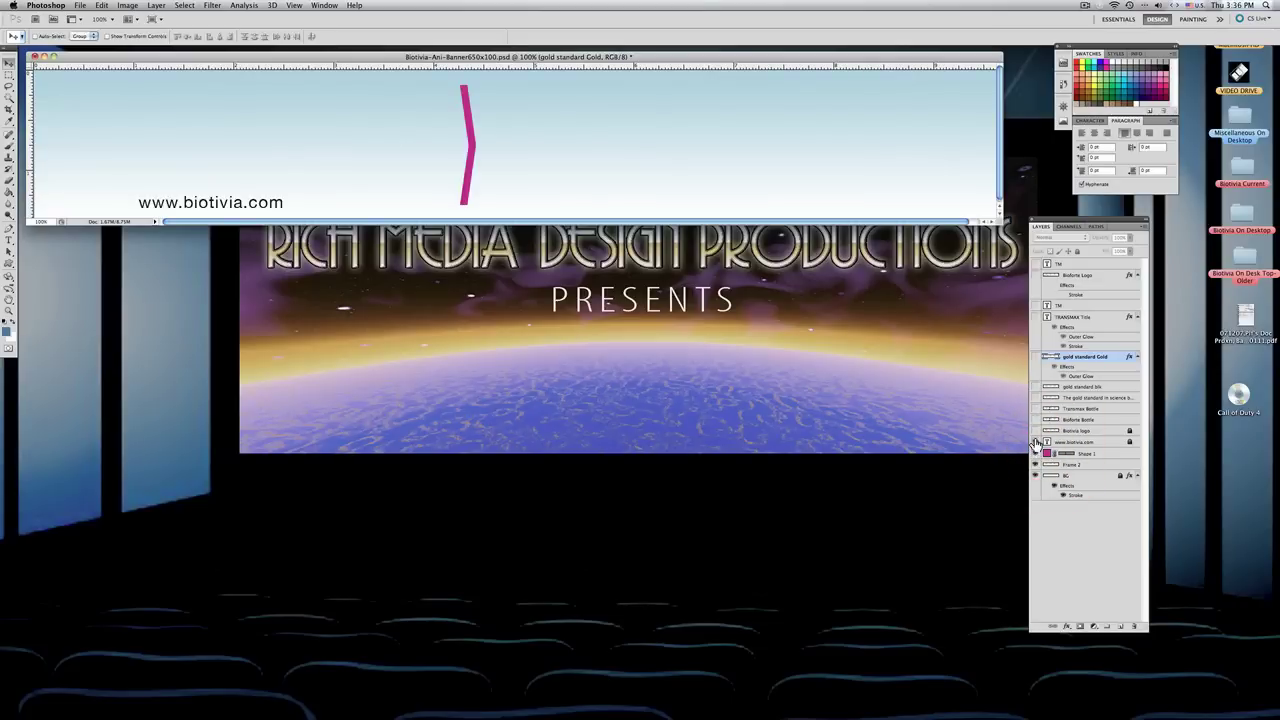
pyautogui.click(1035, 431)
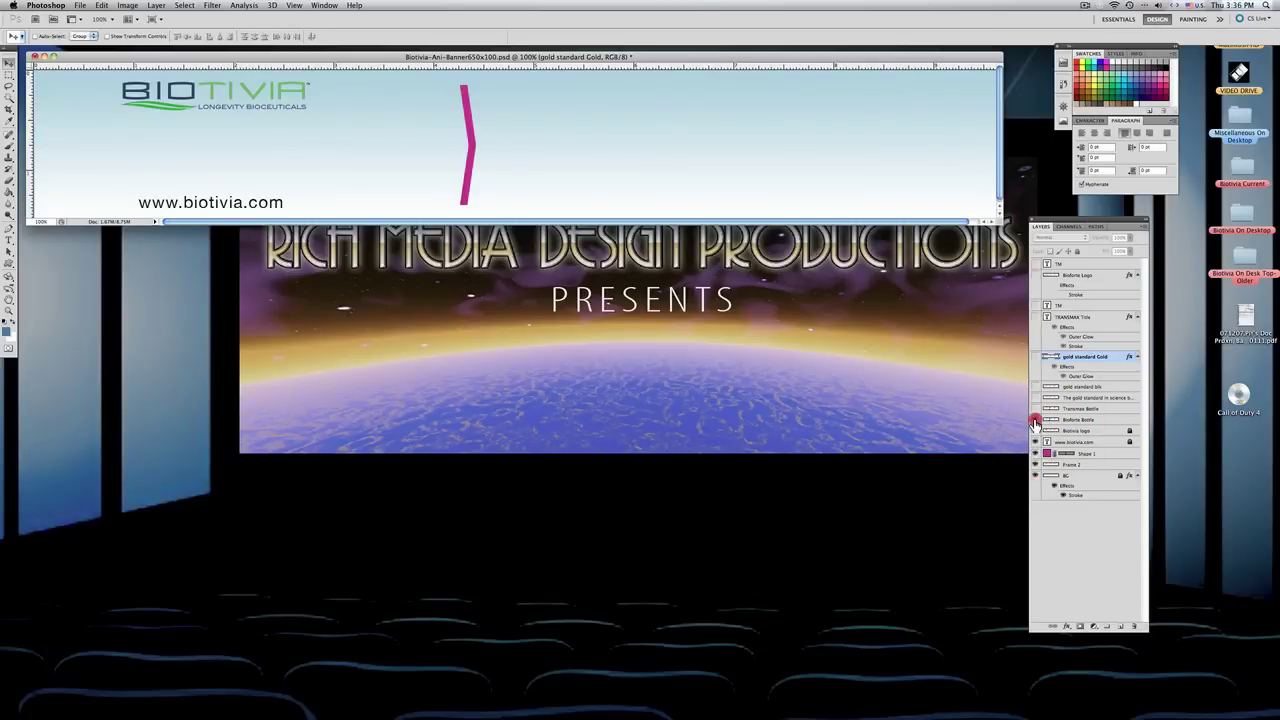
pyautogui.click(1035, 420)
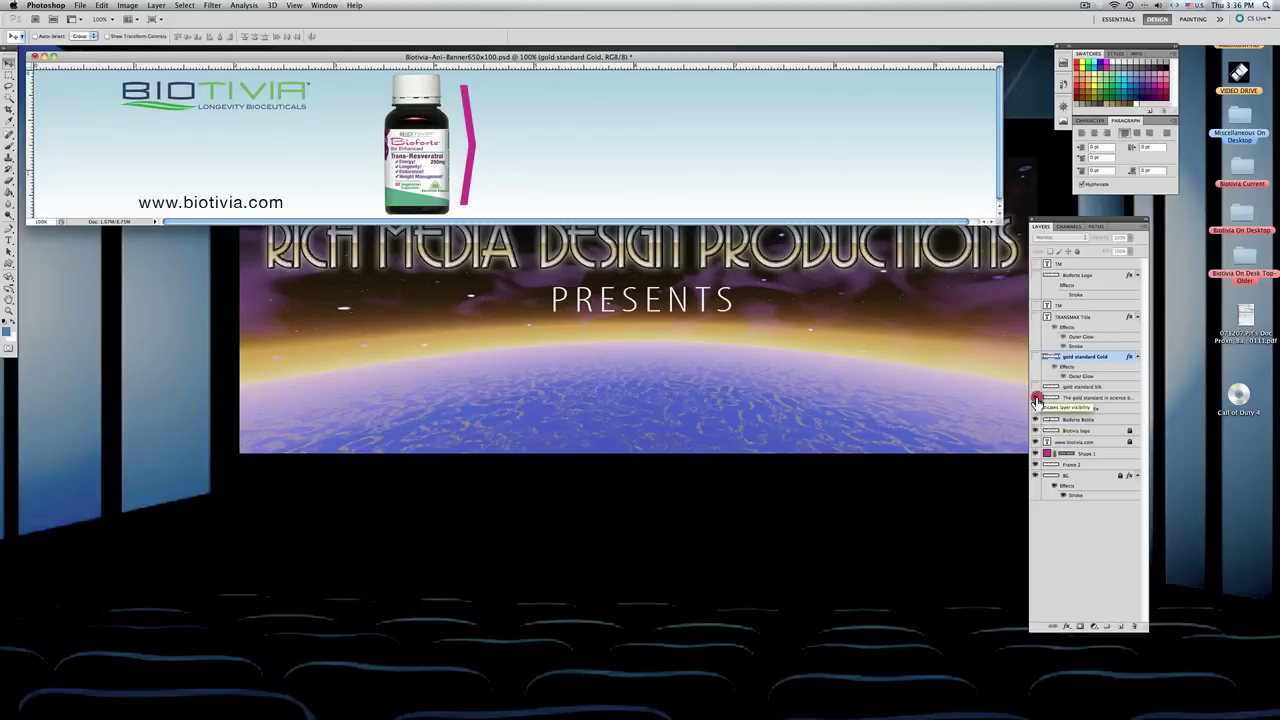
pyautogui.click(1035, 398)
pyautogui.click(1035, 387)
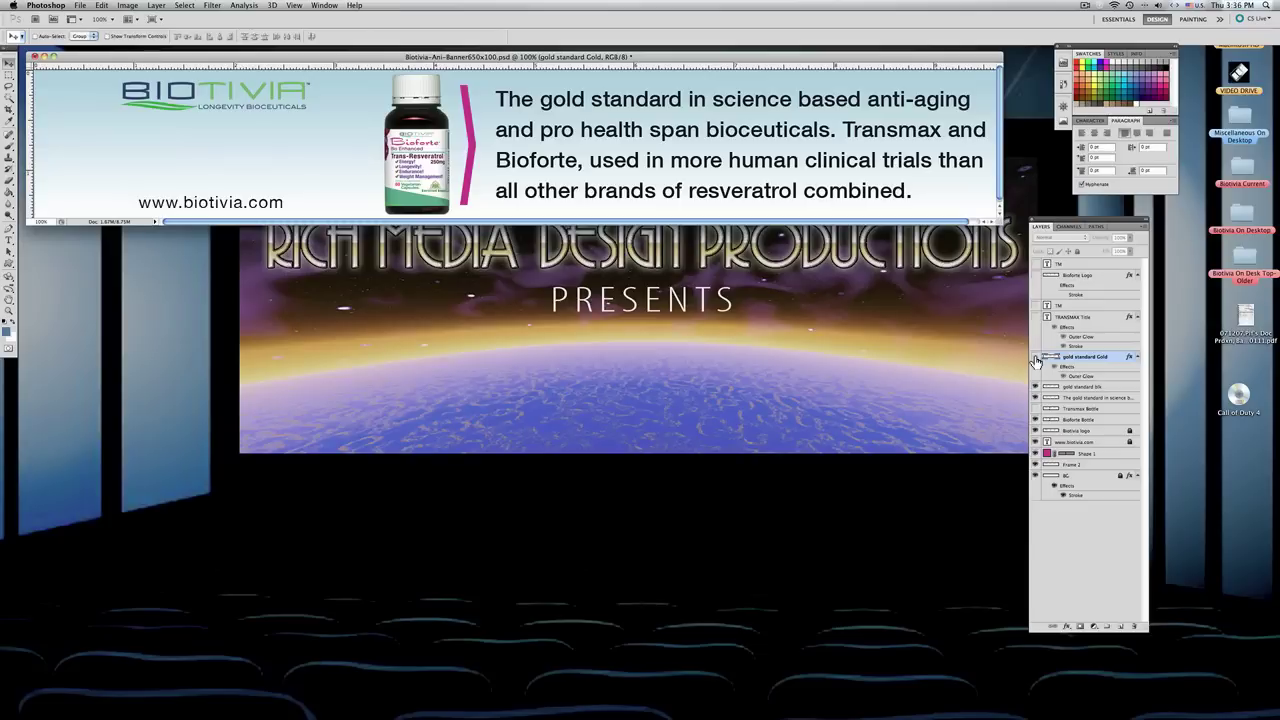
# Leave the gold highlight hidden and show the pink Bioforte logo with its ™ mark.
pyautogui.click(1035, 358)
pyautogui.click(1035, 358)
pyautogui.click(1035, 358)
pyautogui.click(1035, 358)
pyautogui.click(1036, 276)
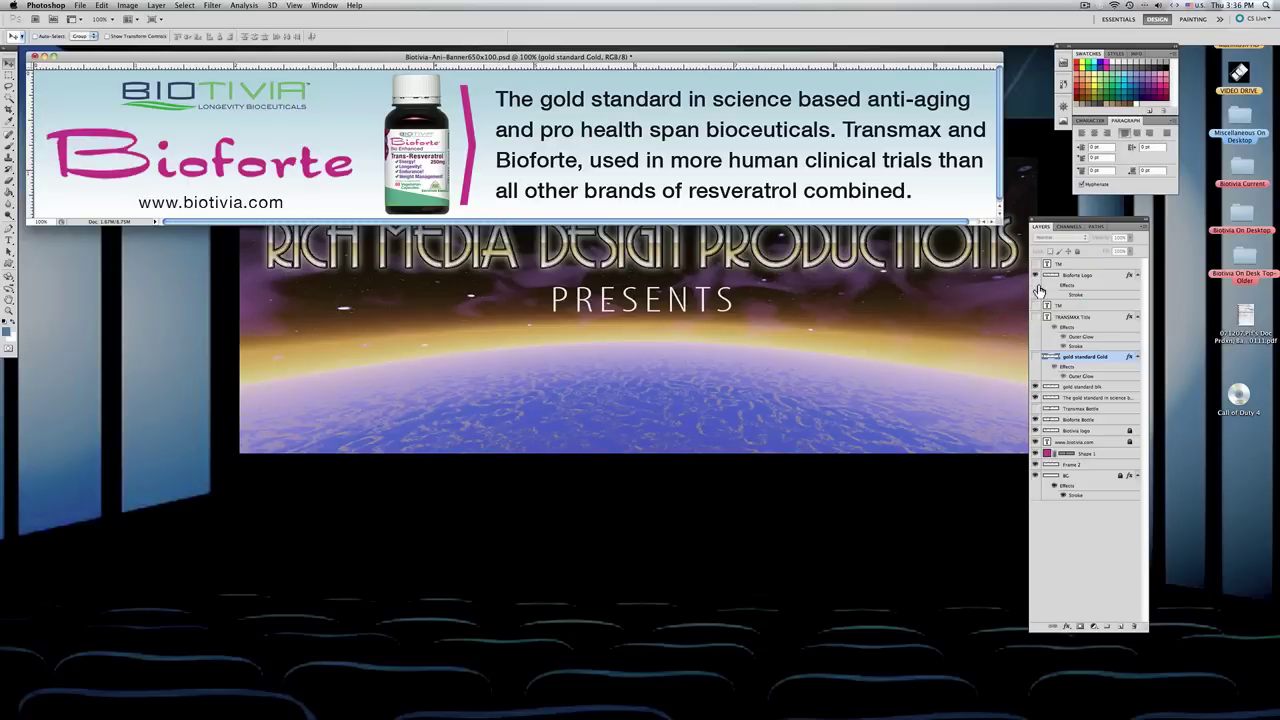
pyautogui.click(1035, 264)
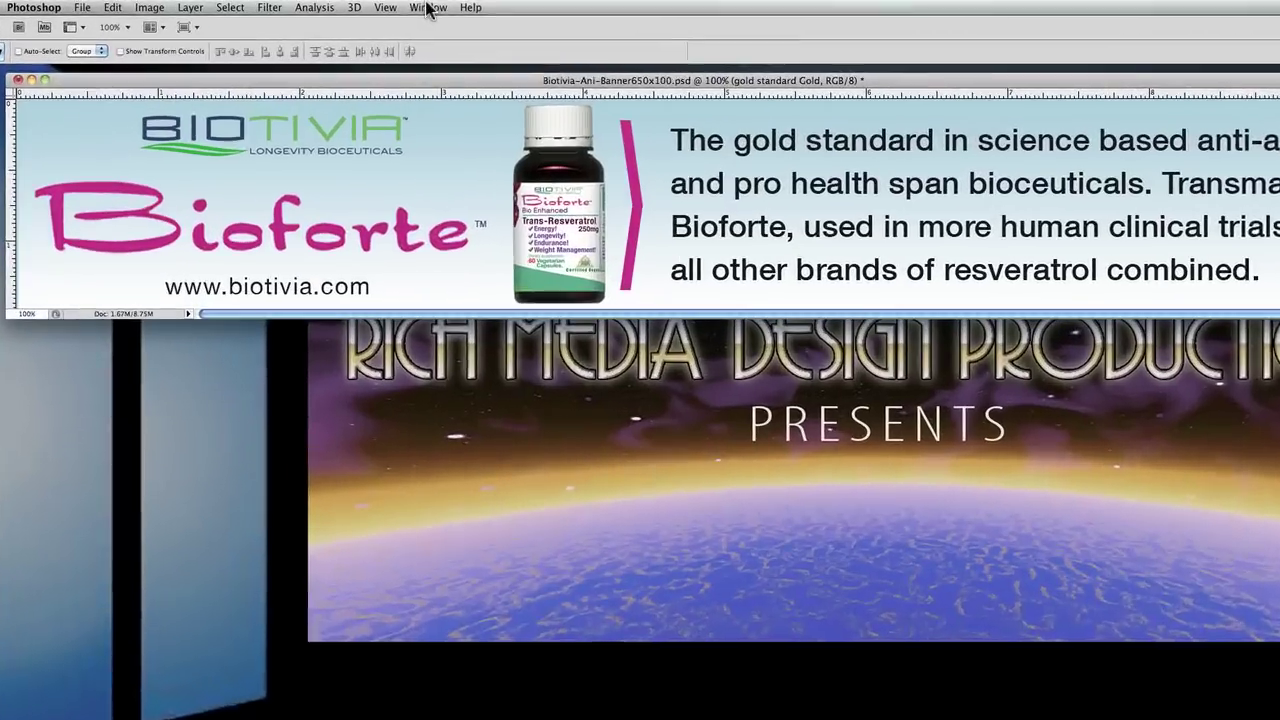
# Open the Animation frames panel and duplicate the current frame as frame 2.
pyautogui.click(324, 5)
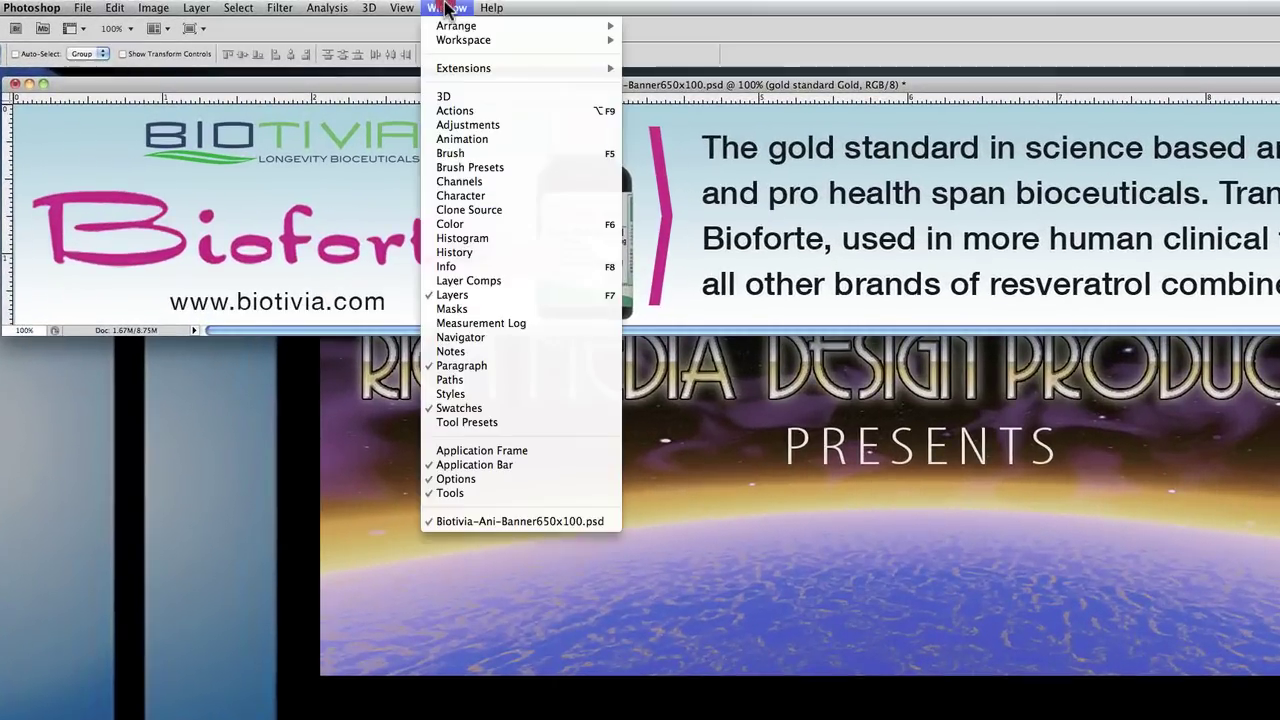
pyautogui.click(461, 141)
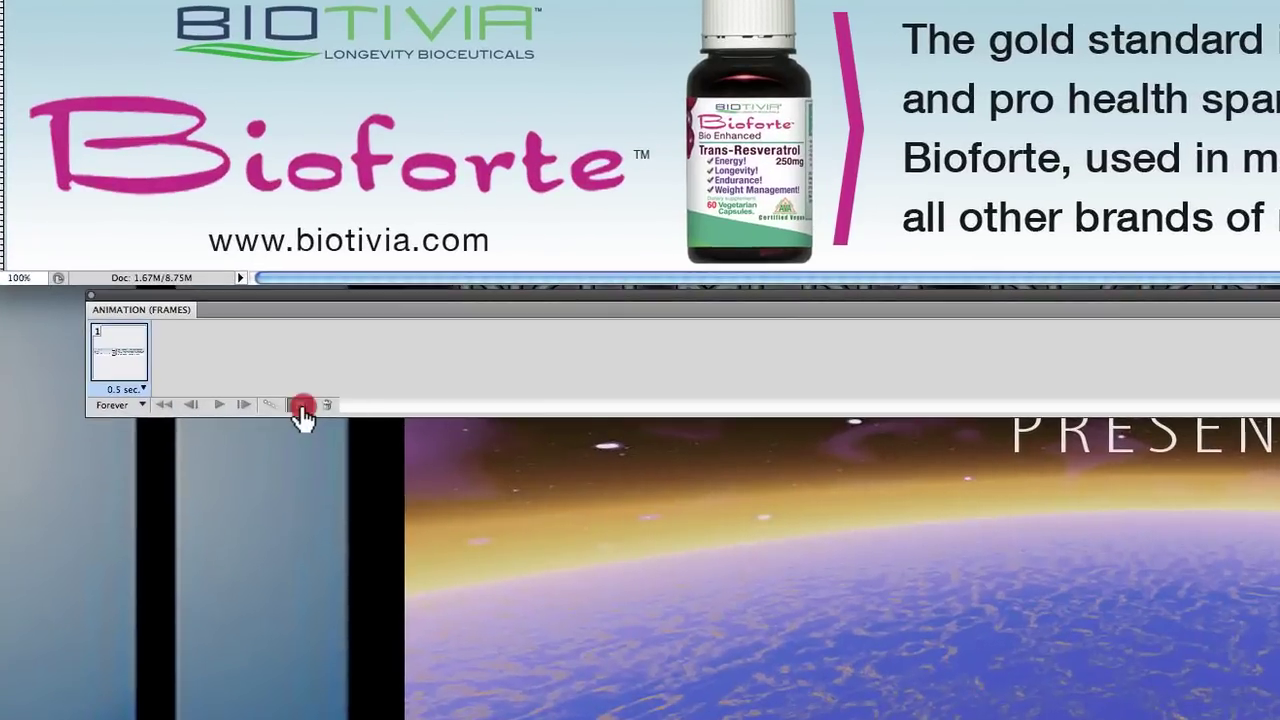
pyautogui.click(240, 429)
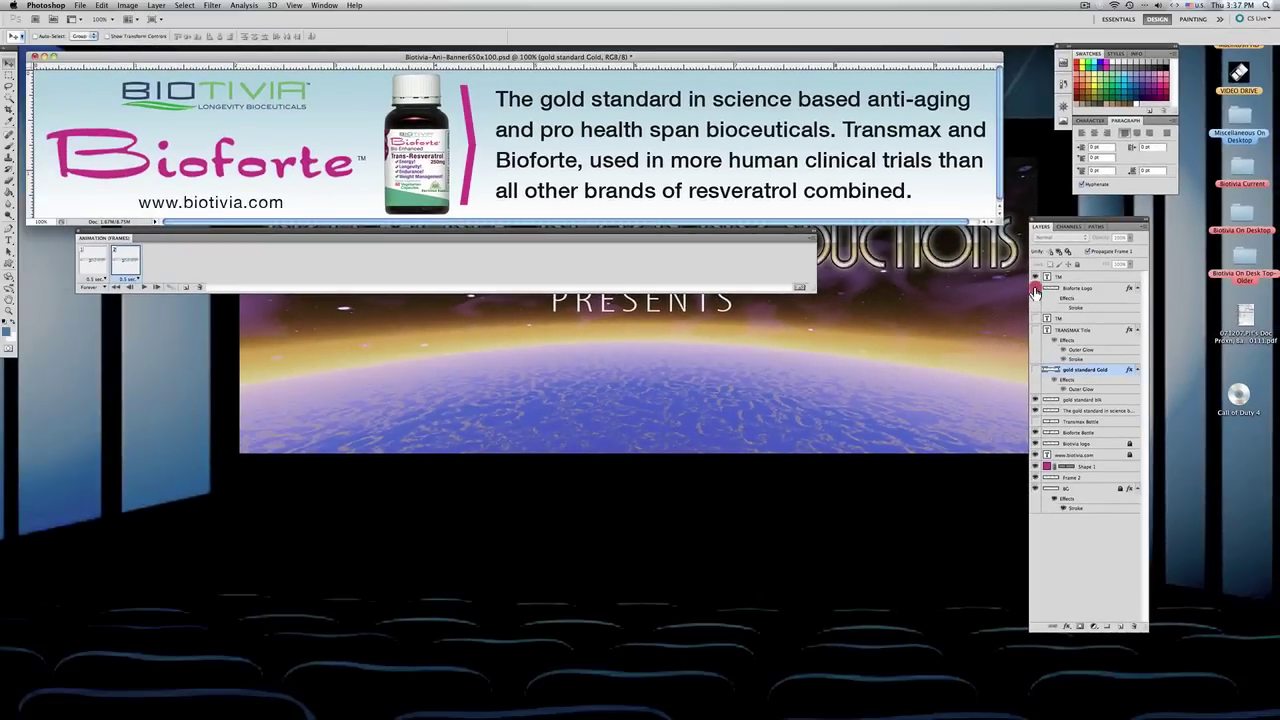
# In frame 2, swap the Bioforte logo and bottle for the Transmax bottle and TRANSMAX™ title.
pyautogui.click(1035, 288)
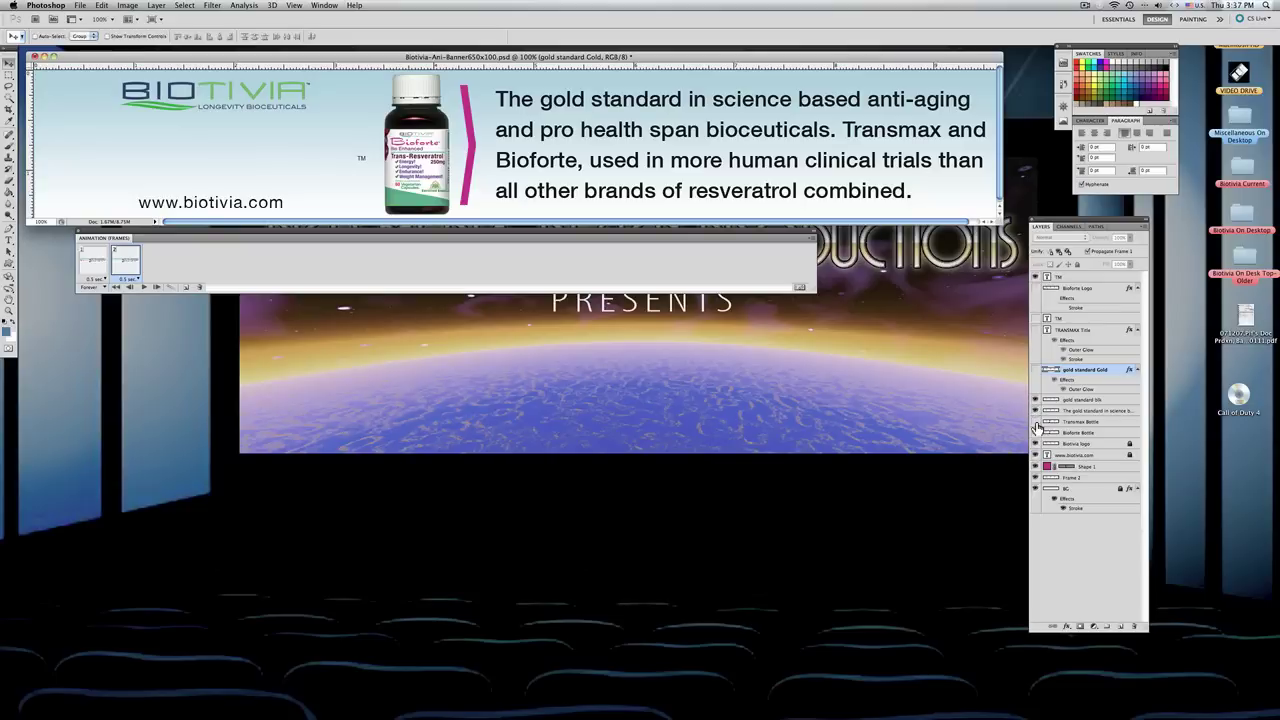
pyautogui.click(1034, 433)
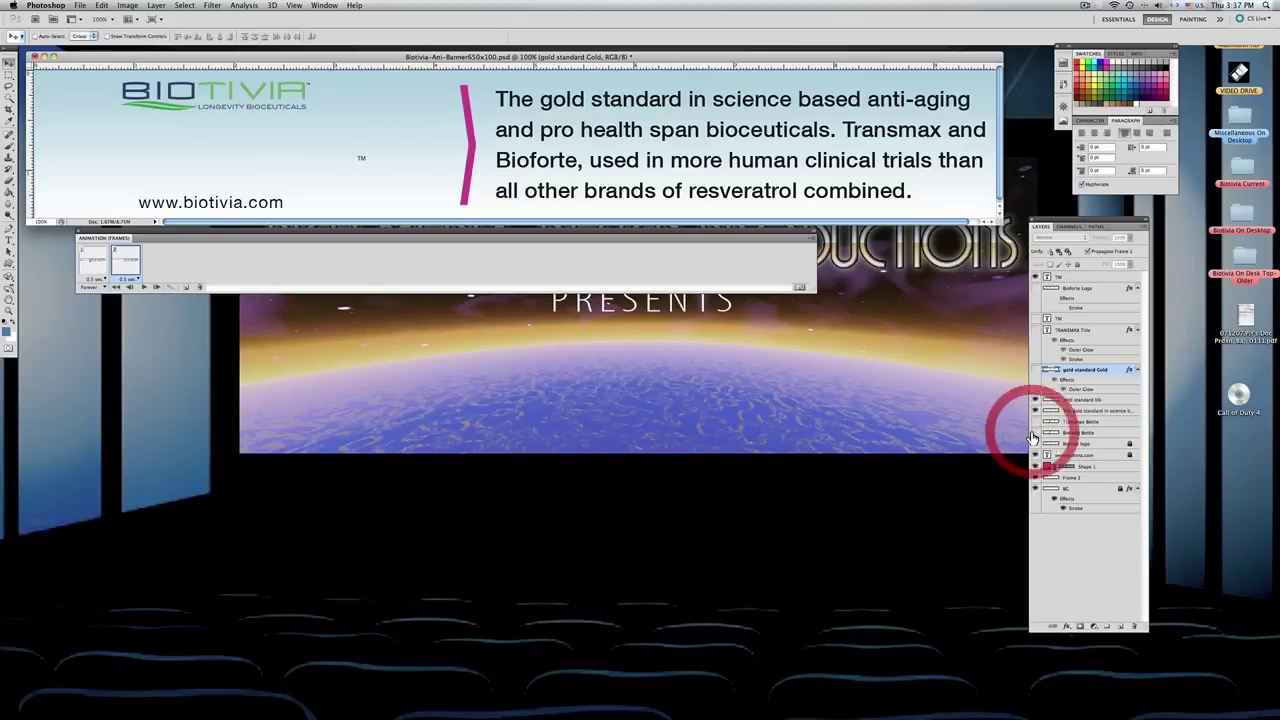
pyautogui.click(1035, 421)
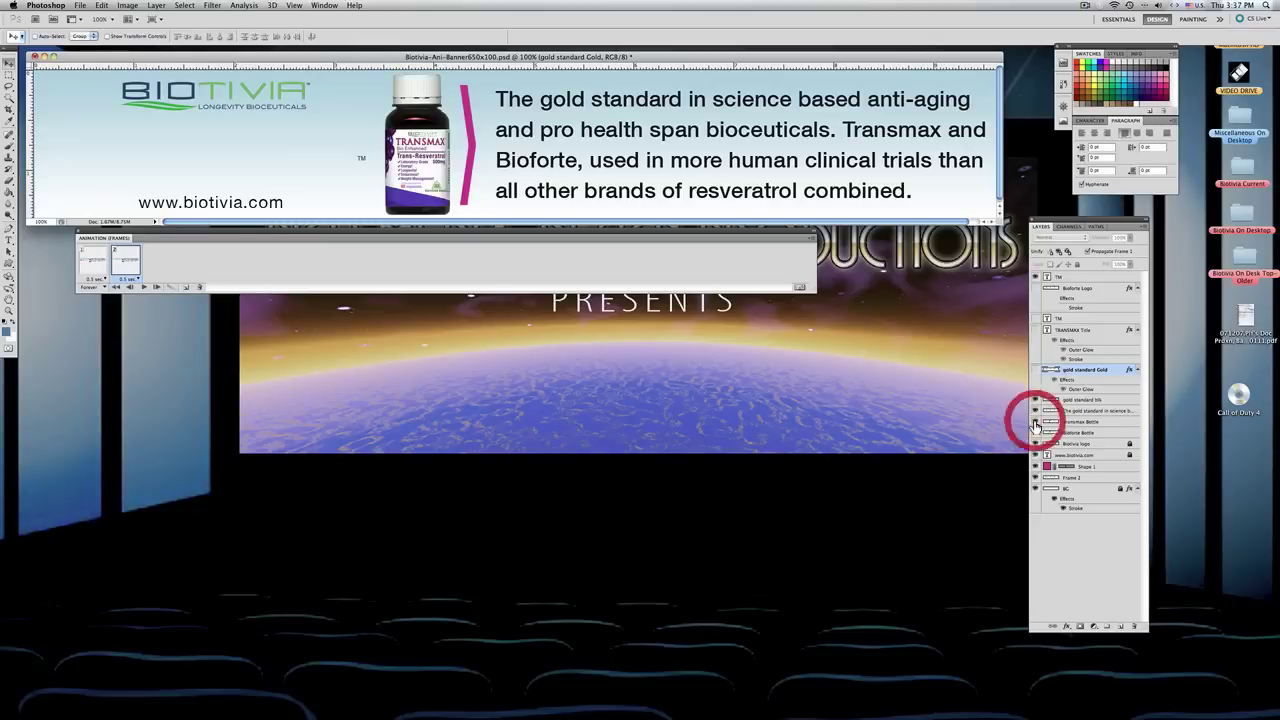
pyautogui.click(1035, 329)
pyautogui.click(1036, 319)
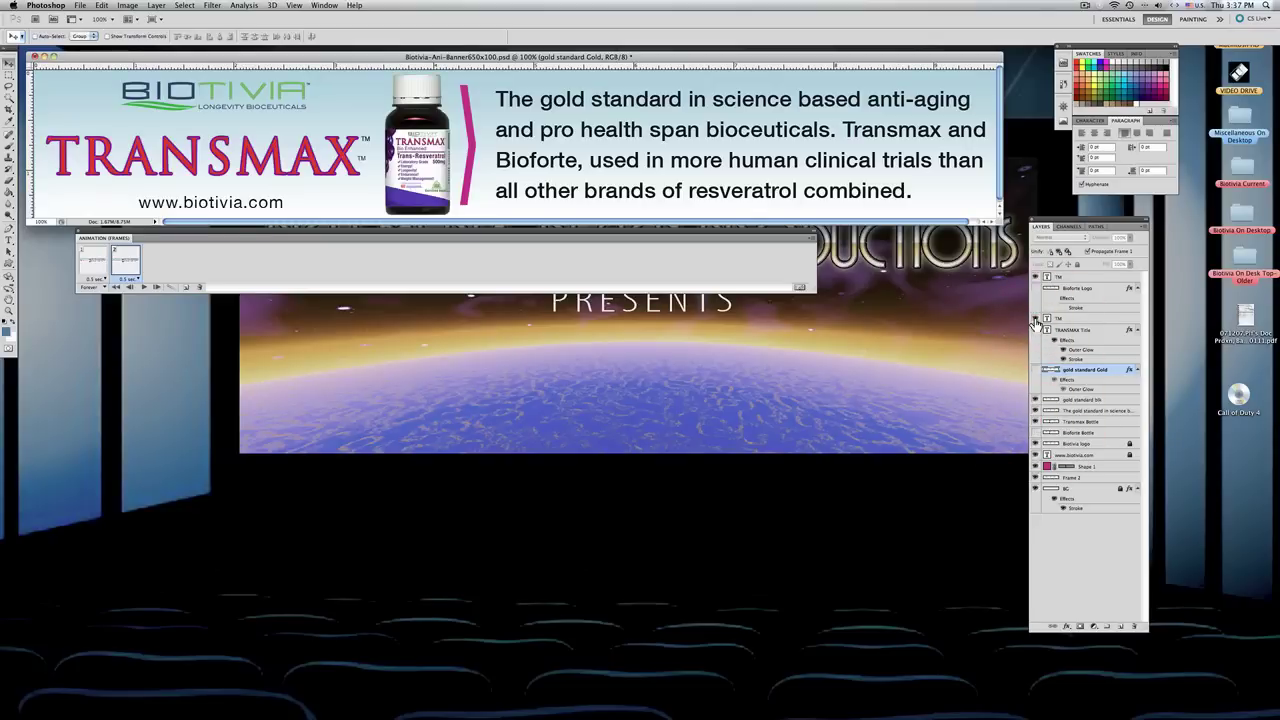
pyautogui.moveTo(1035, 276); pyautogui.dragTo(1035, 288)
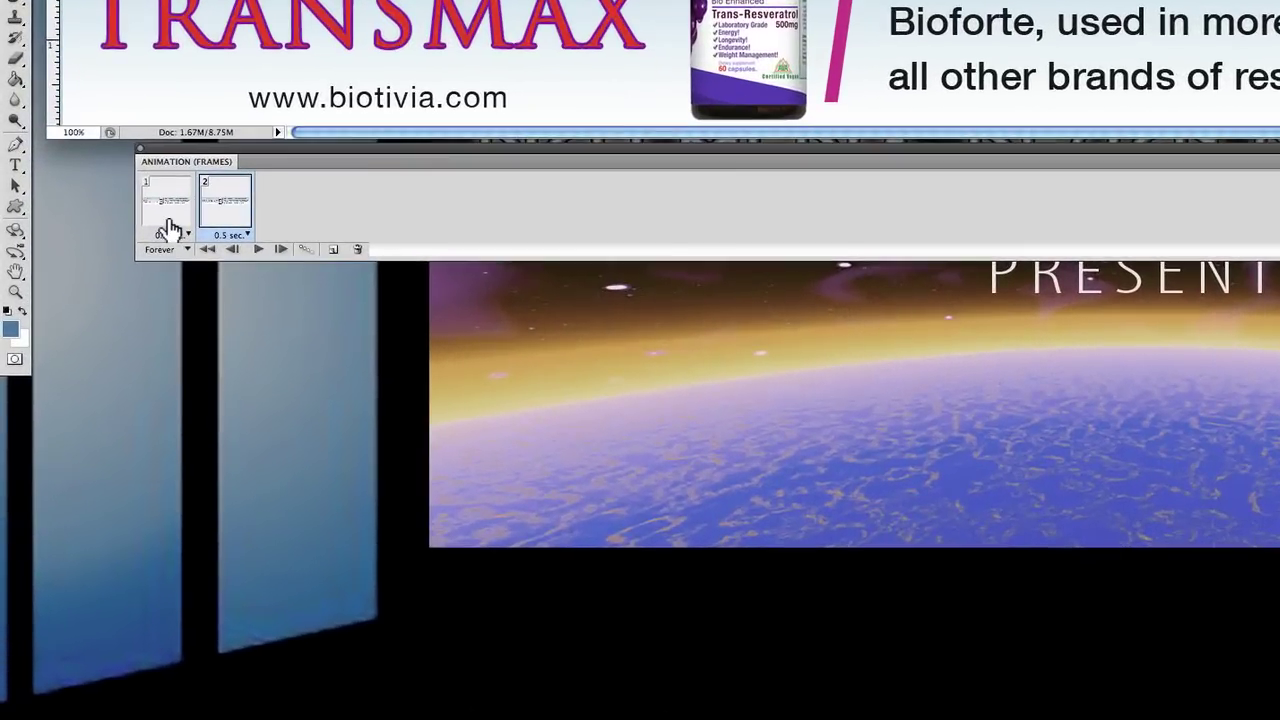
# Select frames 1 and 2 and tween them with 8 in-between frames.
pyautogui.click(96, 270)
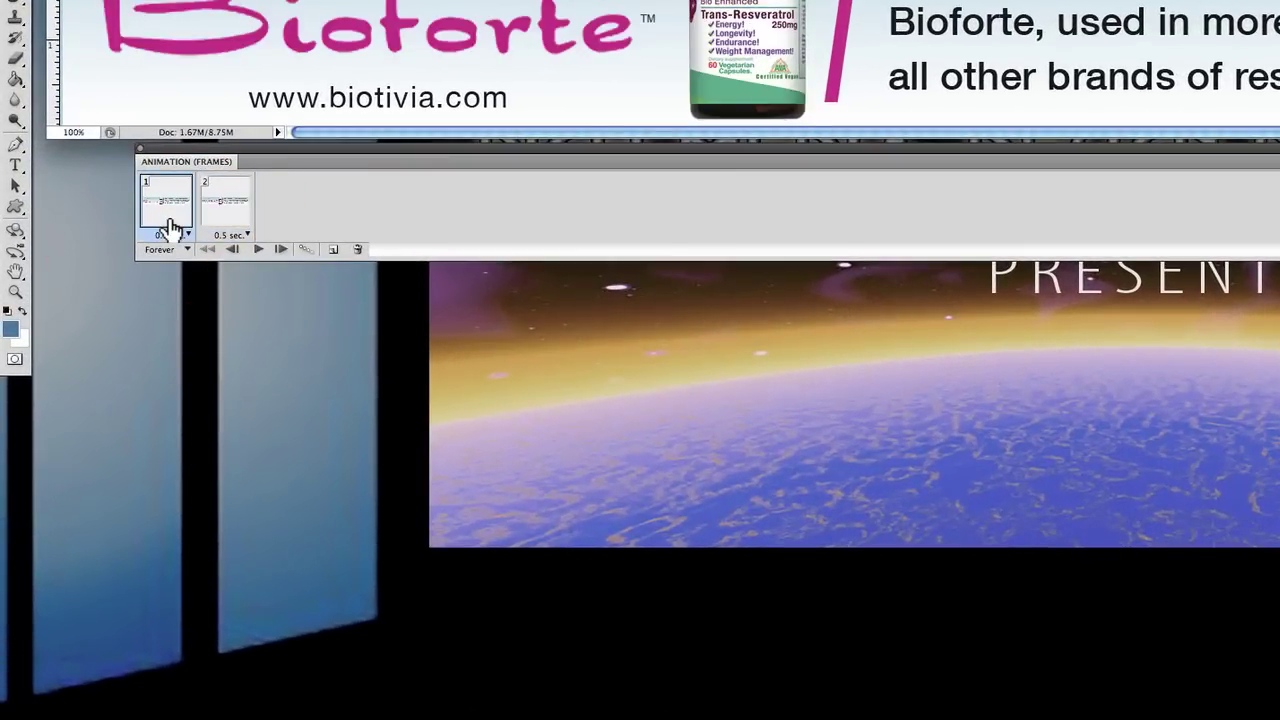
pyautogui.click(226, 203)
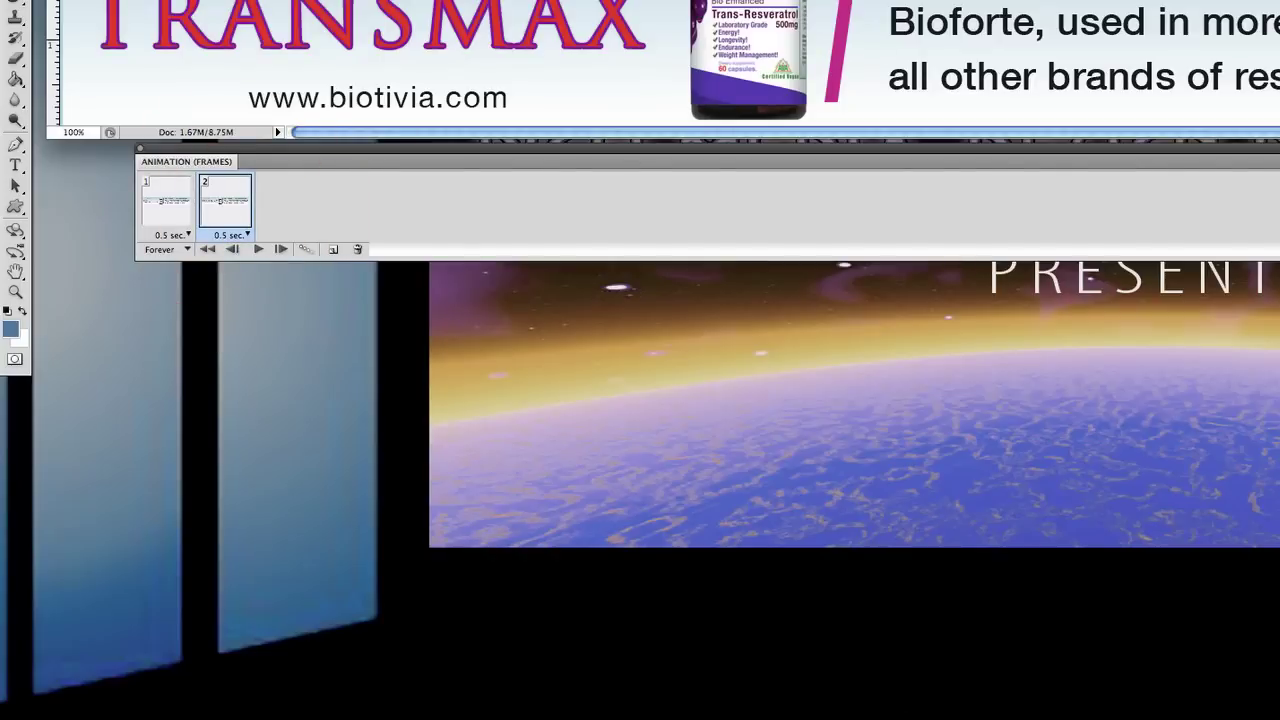
pyautogui.press('shift')
pyautogui.keyDown('shift'); pyautogui.click(182, 228); pyautogui.keyUp('shift')
pyautogui.click(307, 252)
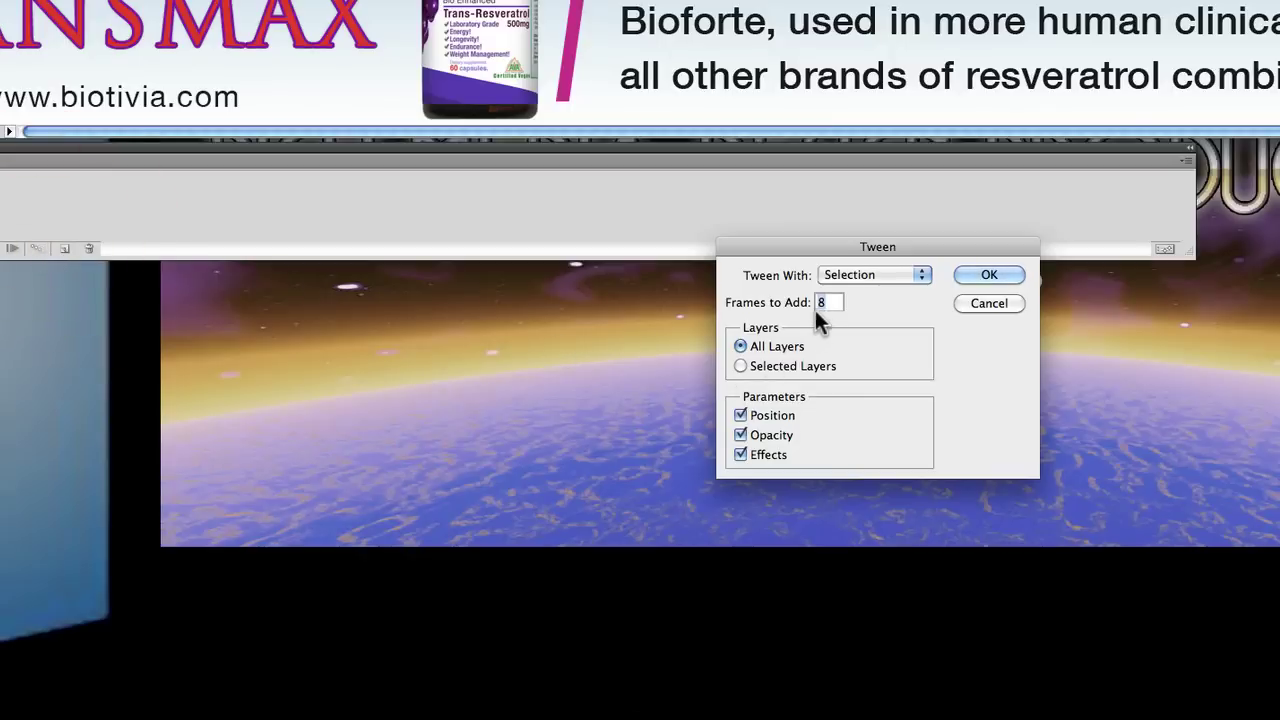
pyautogui.click(821, 308)
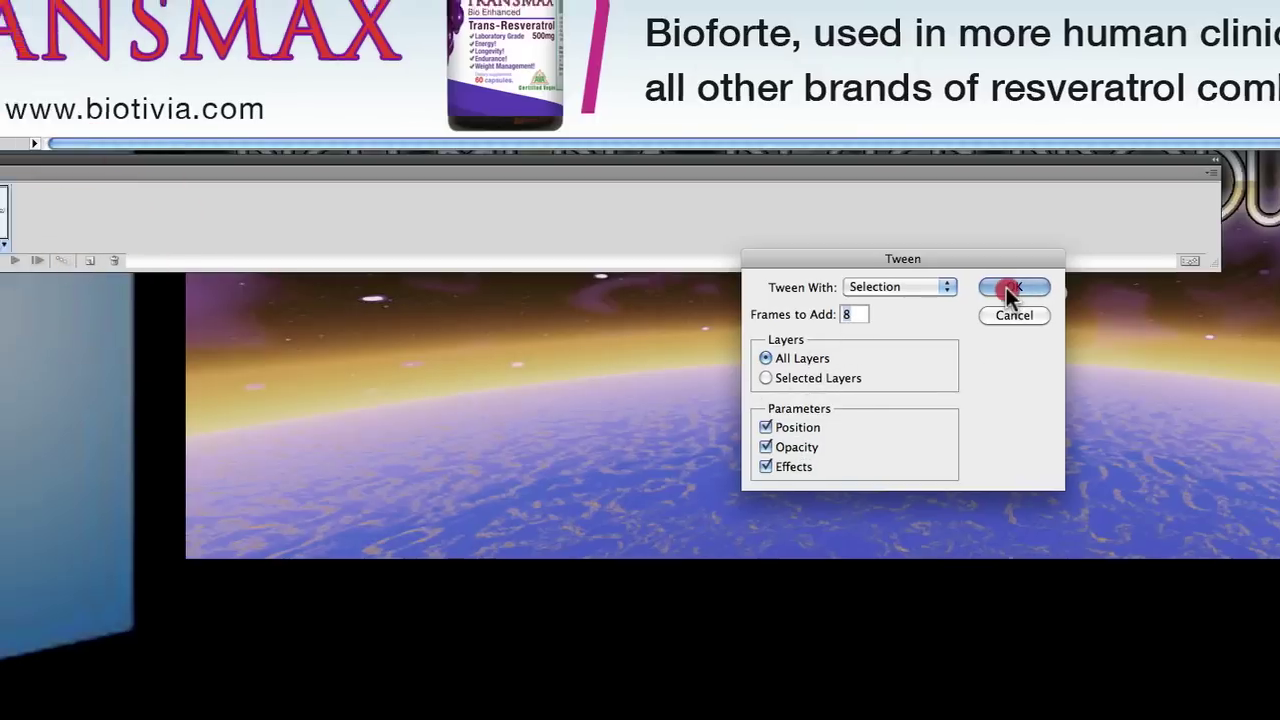
pyautogui.click(985, 277)
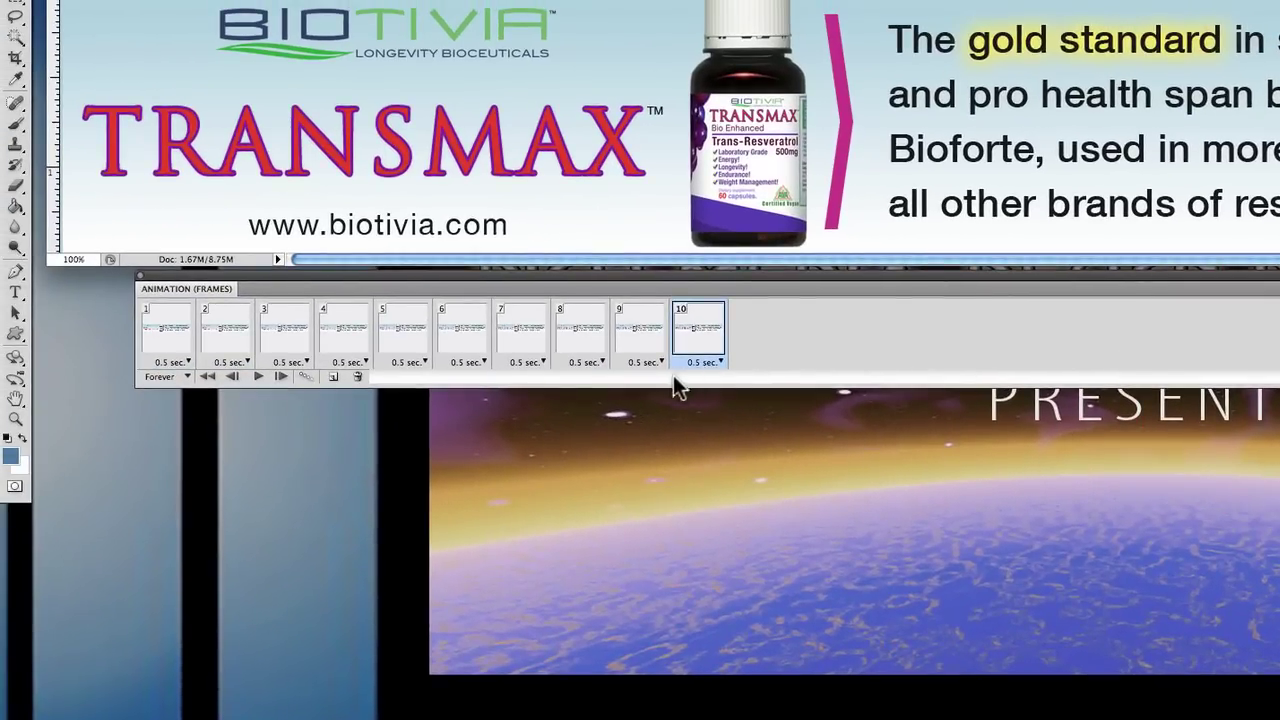
# Set a 0.2 sec delay on frames 2–9 and a custom 0.7 sec delay on frame 10.
pyautogui.click(230, 350)
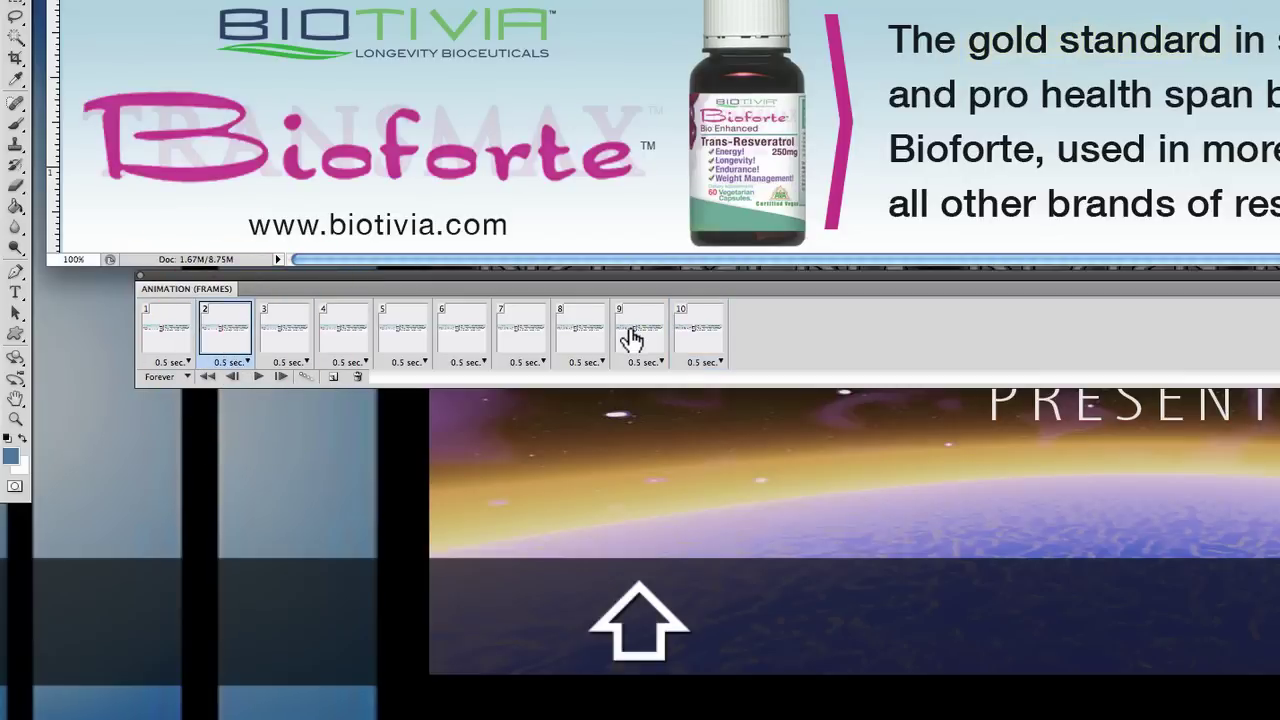
pyautogui.keyDown('shift'); pyautogui.click(697, 330); pyautogui.keyUp('shift')
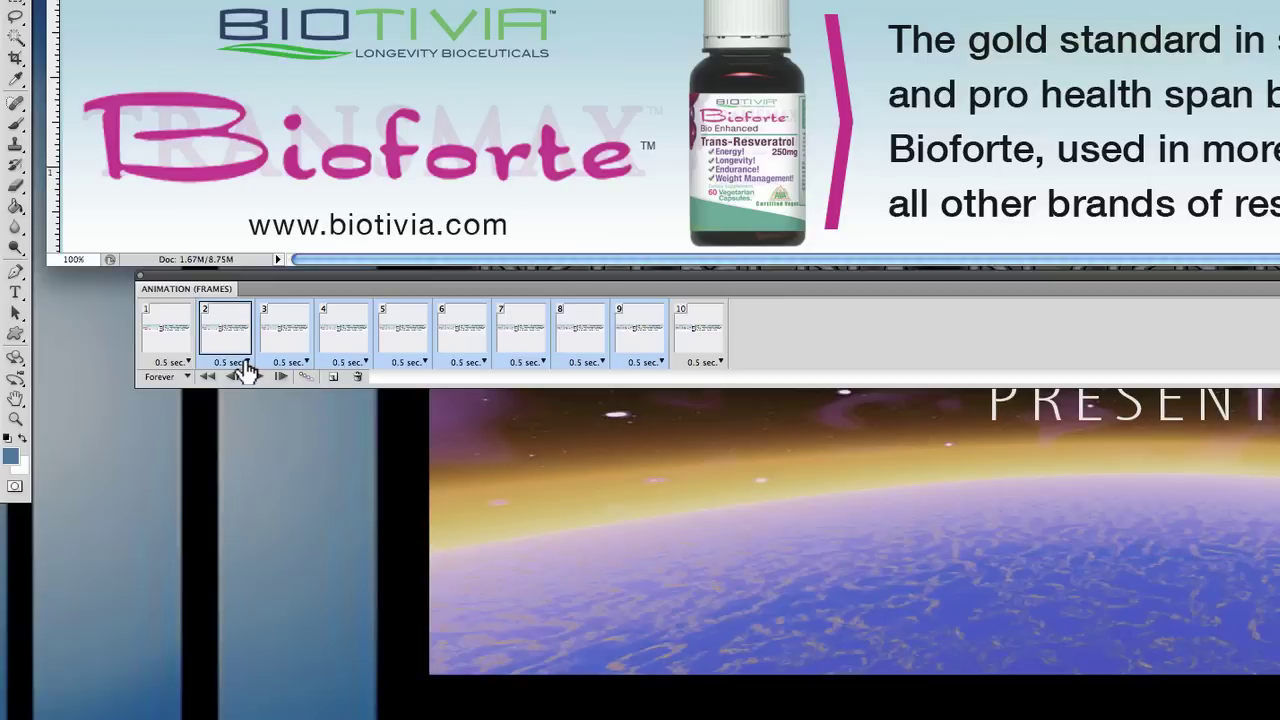
pyautogui.click(240, 363)
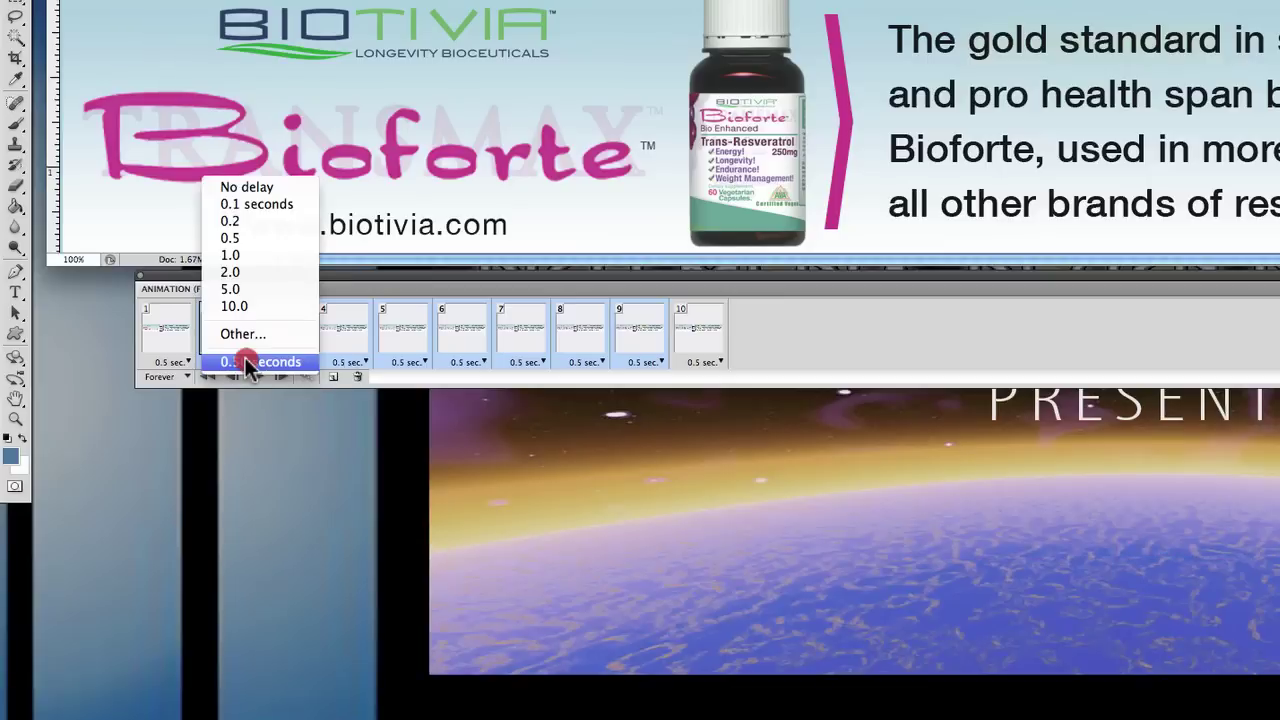
pyautogui.click(243, 223)
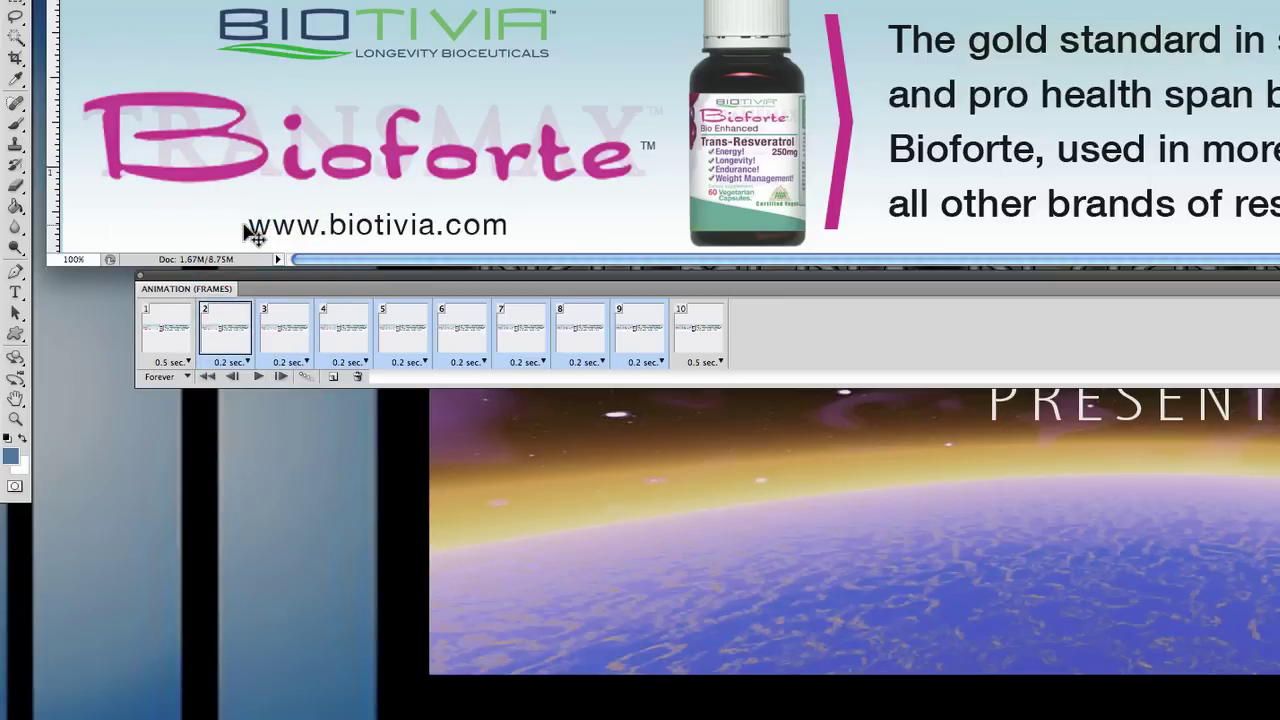
pyautogui.click(711, 362)
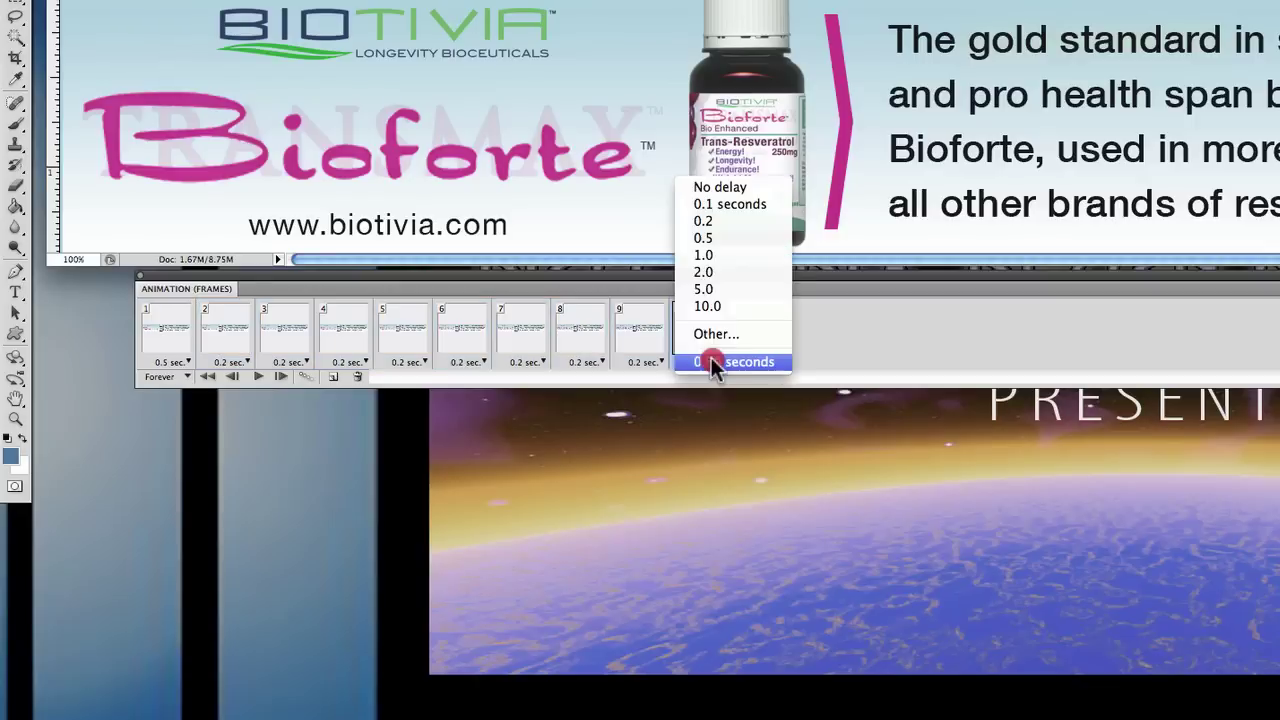
pyautogui.click(714, 334)
pyautogui.click(1100, 494)
pyautogui.press('BackSpace')
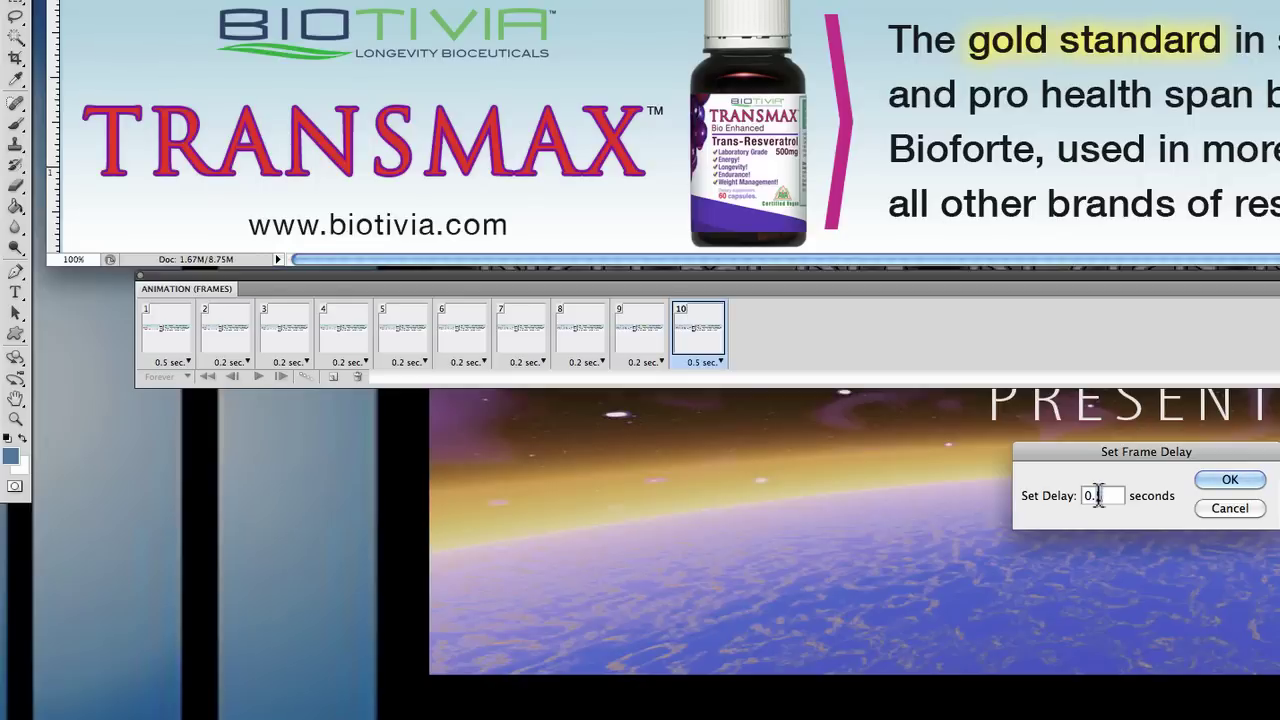
pyautogui.write('7')
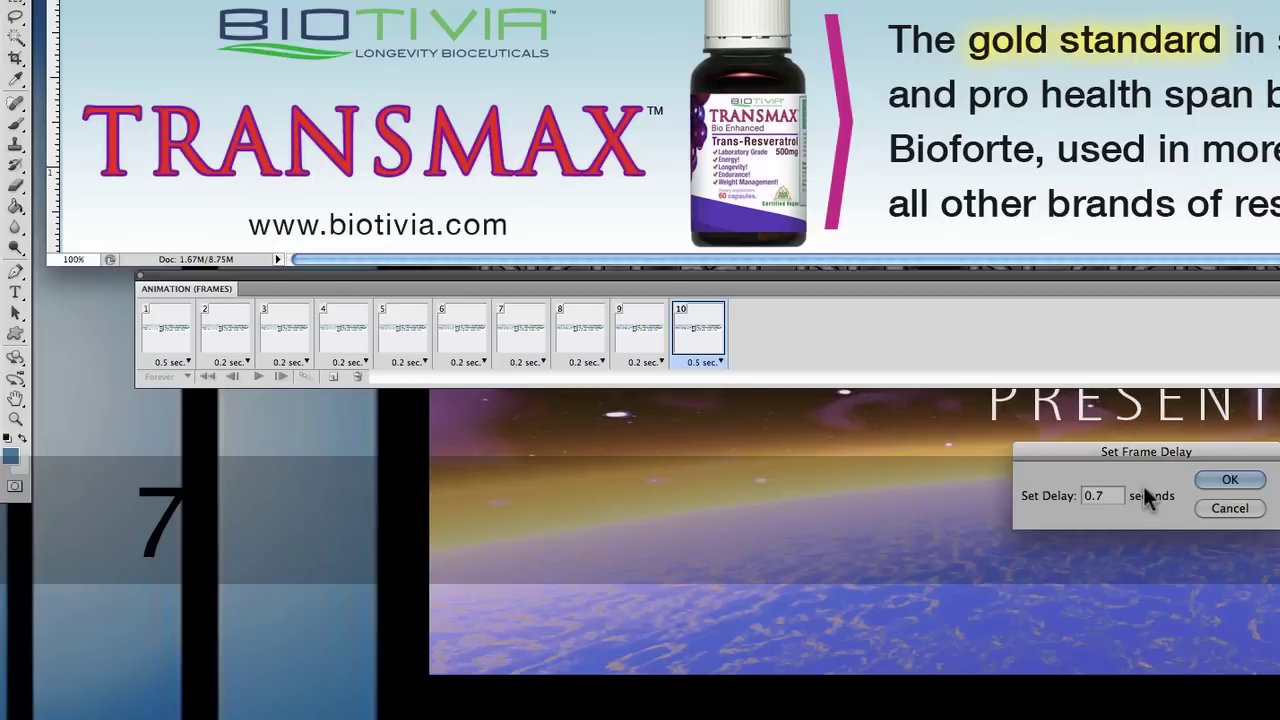
pyautogui.click(1205, 477)
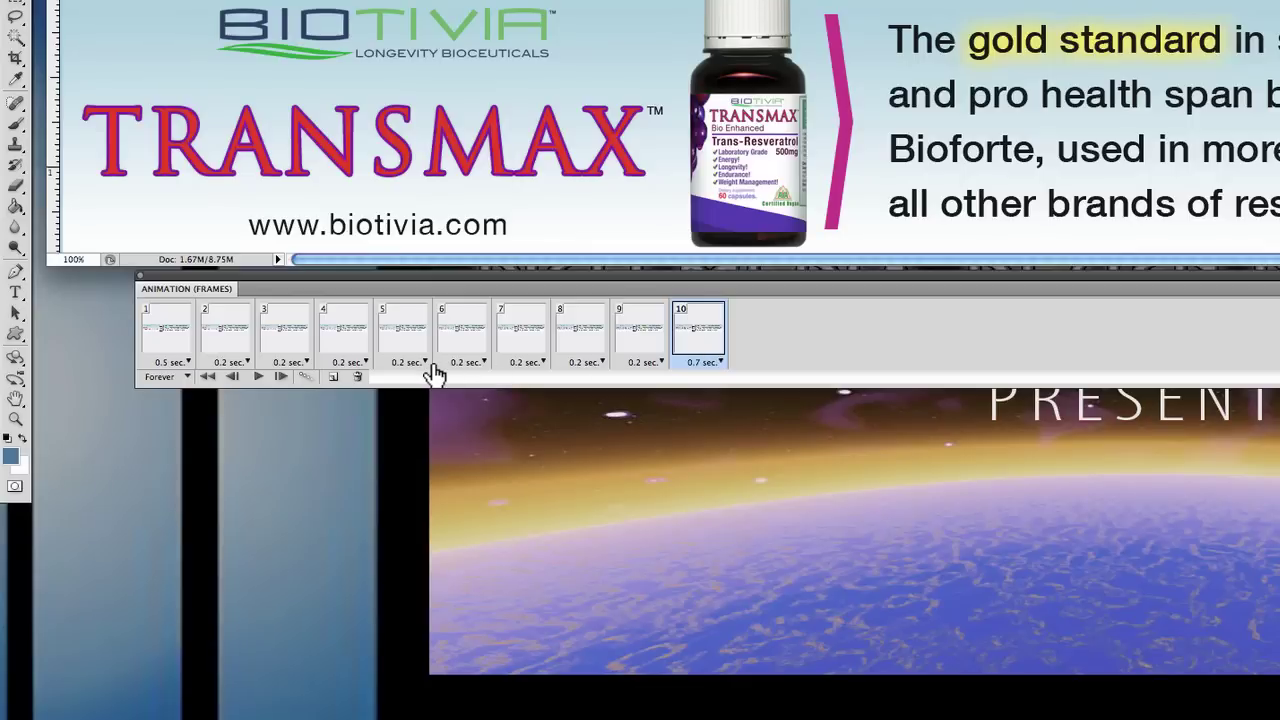
# Set the animation loop to Once and play it from frame 1 to preview.
pyautogui.click(206, 377)
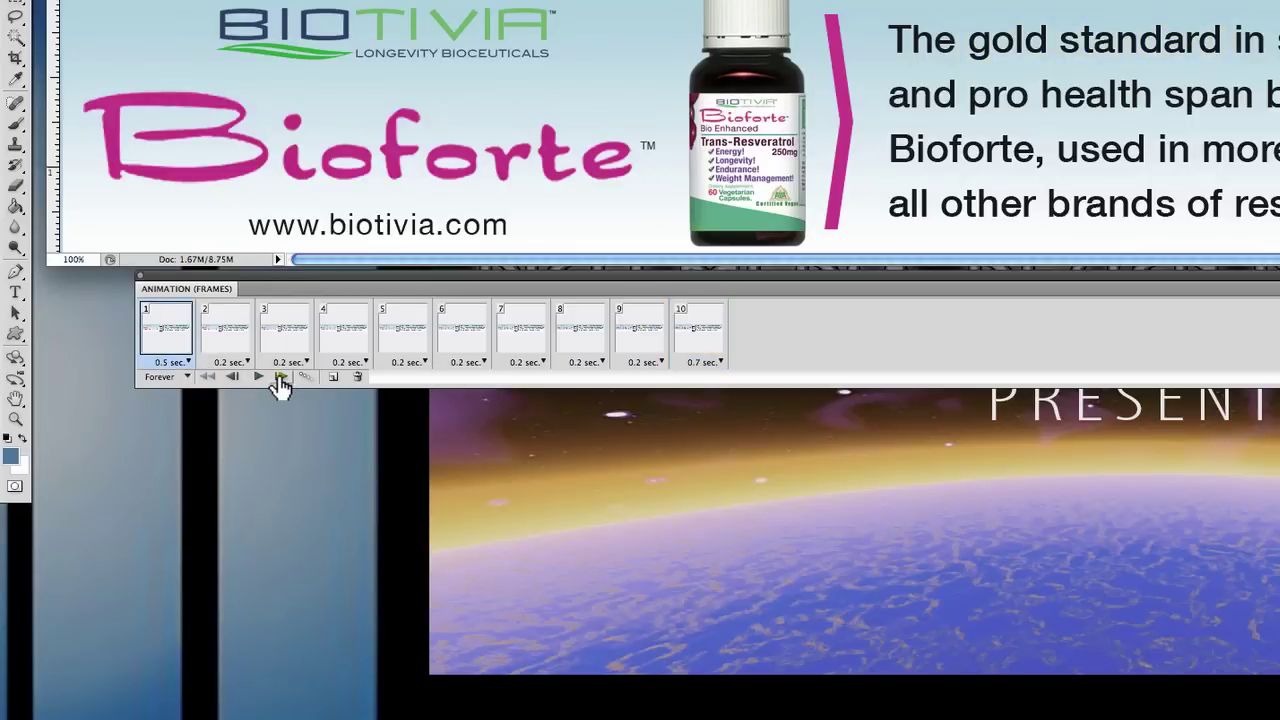
pyautogui.click(165, 377)
pyautogui.click(170, 343)
pyautogui.click(258, 378)
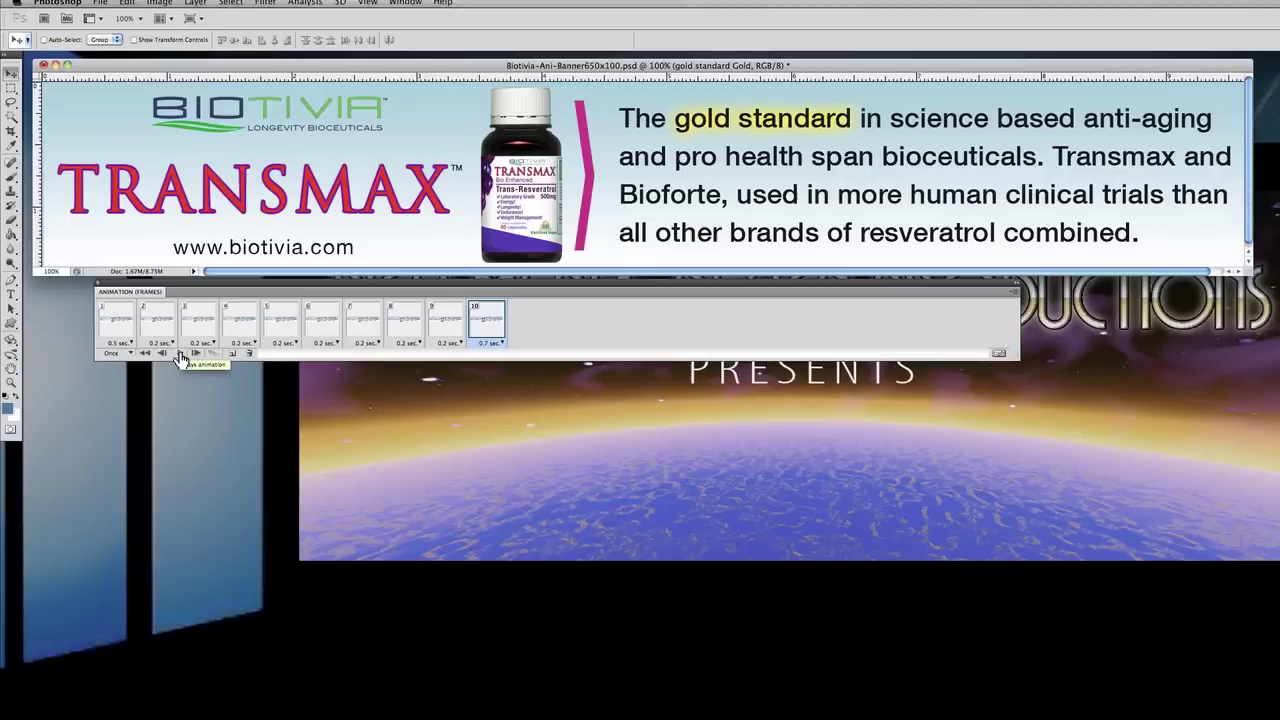
pyautogui.click(258, 377)
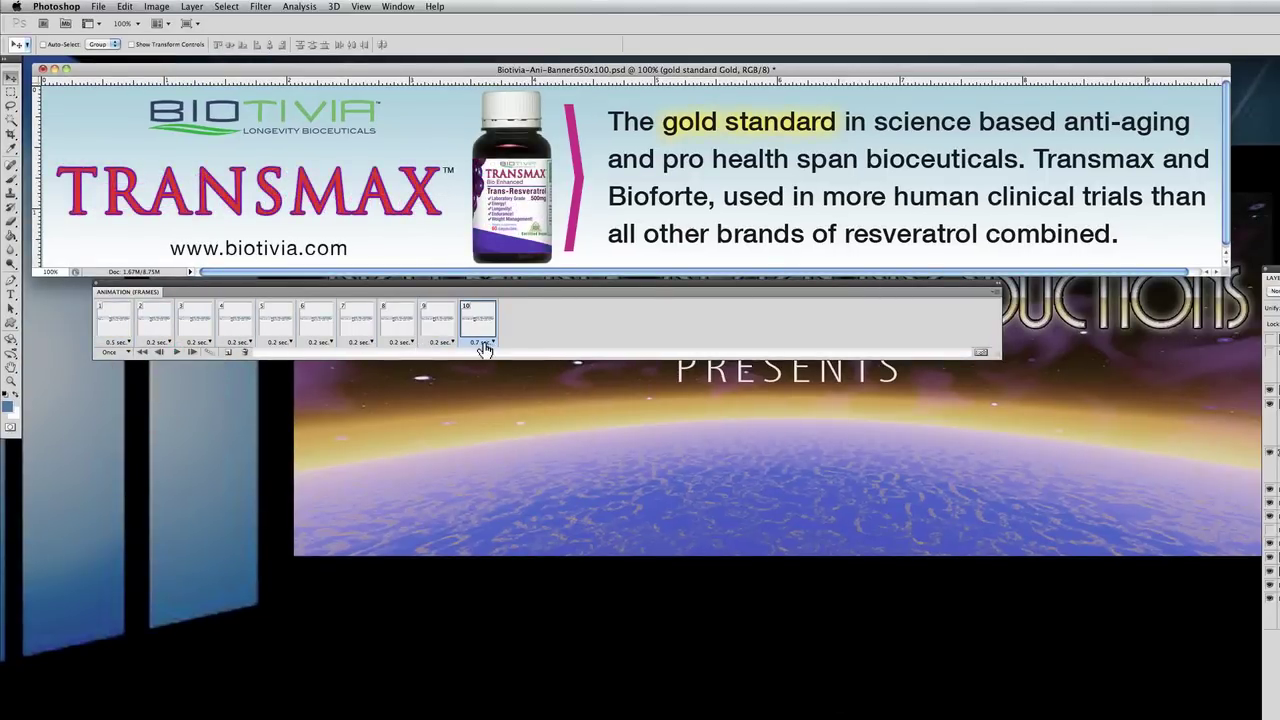
# Duplicate frame 10 as a new frame 11 and select it alone.
pyautogui.click(228, 355)
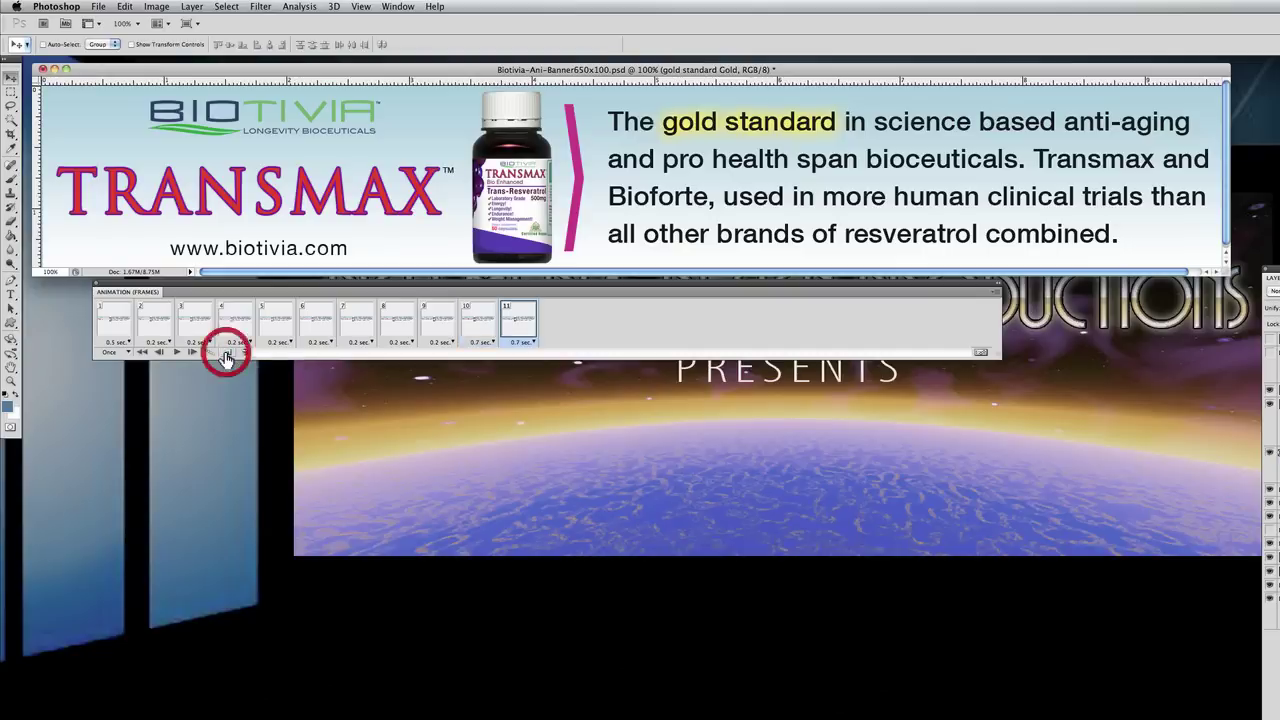
pyautogui.click(482, 343)
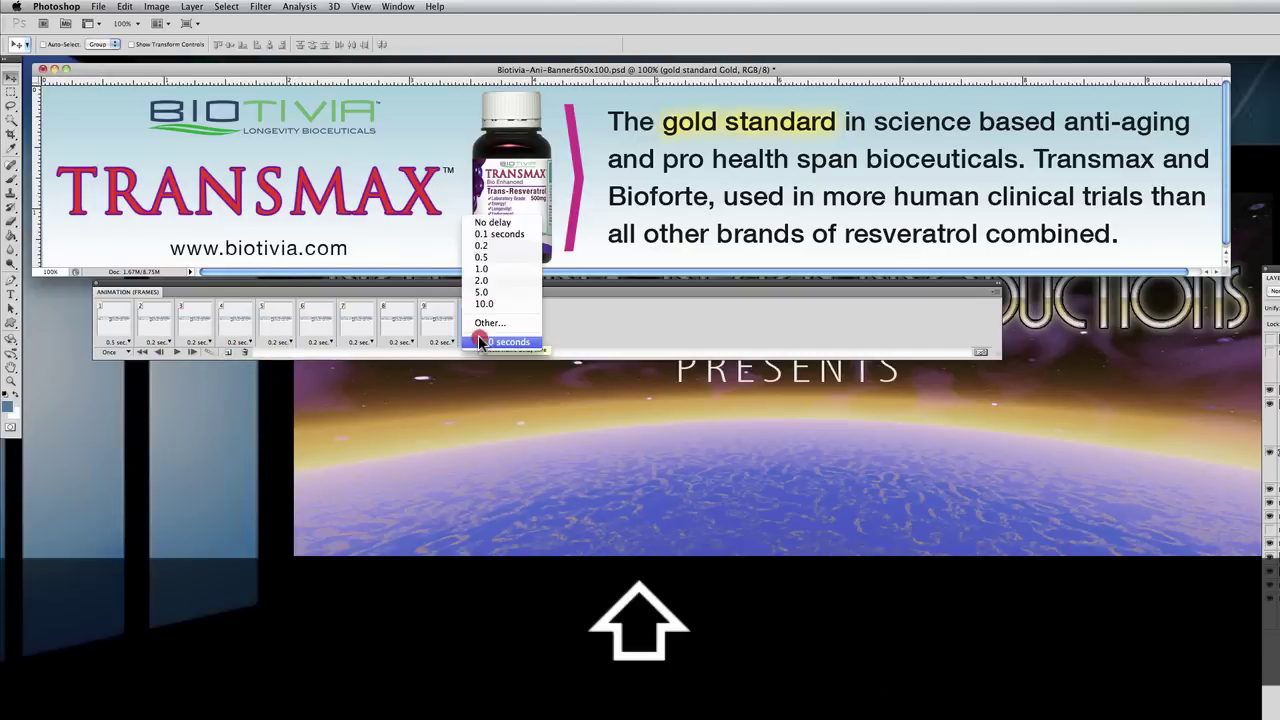
pyautogui.click(607, 319)
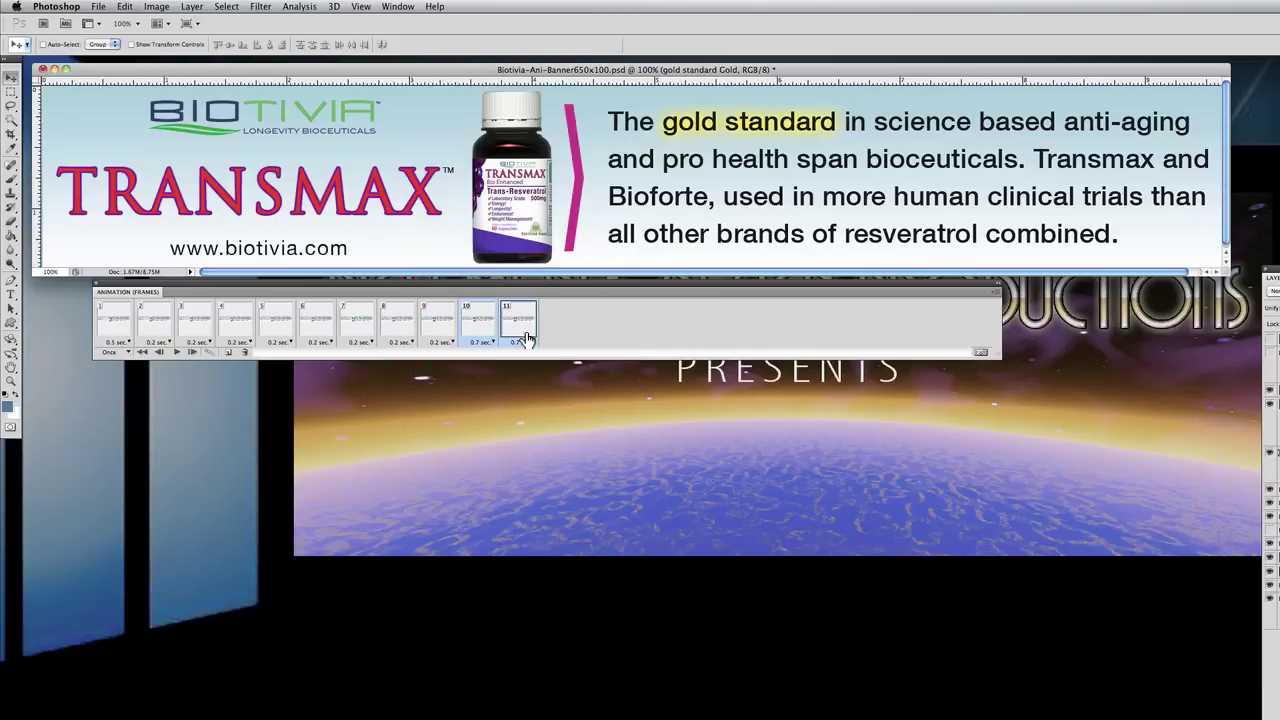
pyautogui.click(524, 330)
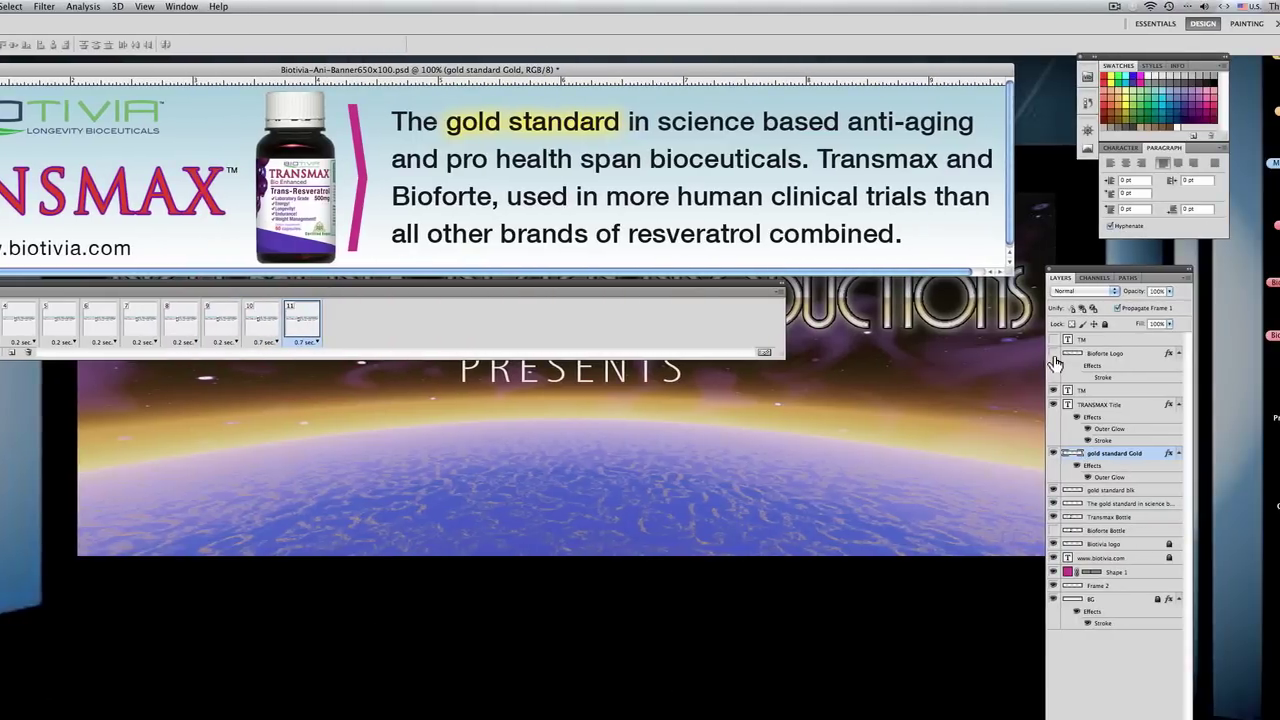
# In frame 11, replace TRANSMAX and its ™ with the Bioforte logo and ™, then select frames 10–11.
pyautogui.click(1054, 454)
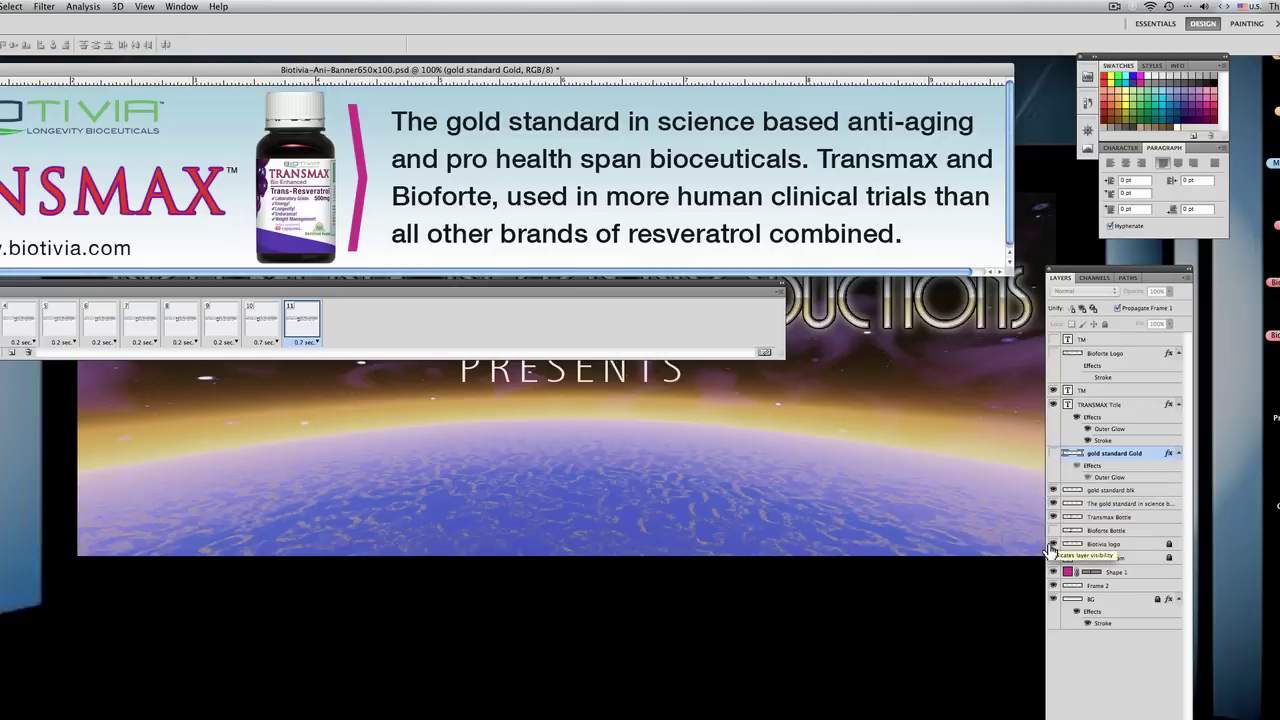
pyautogui.click(1054, 355)
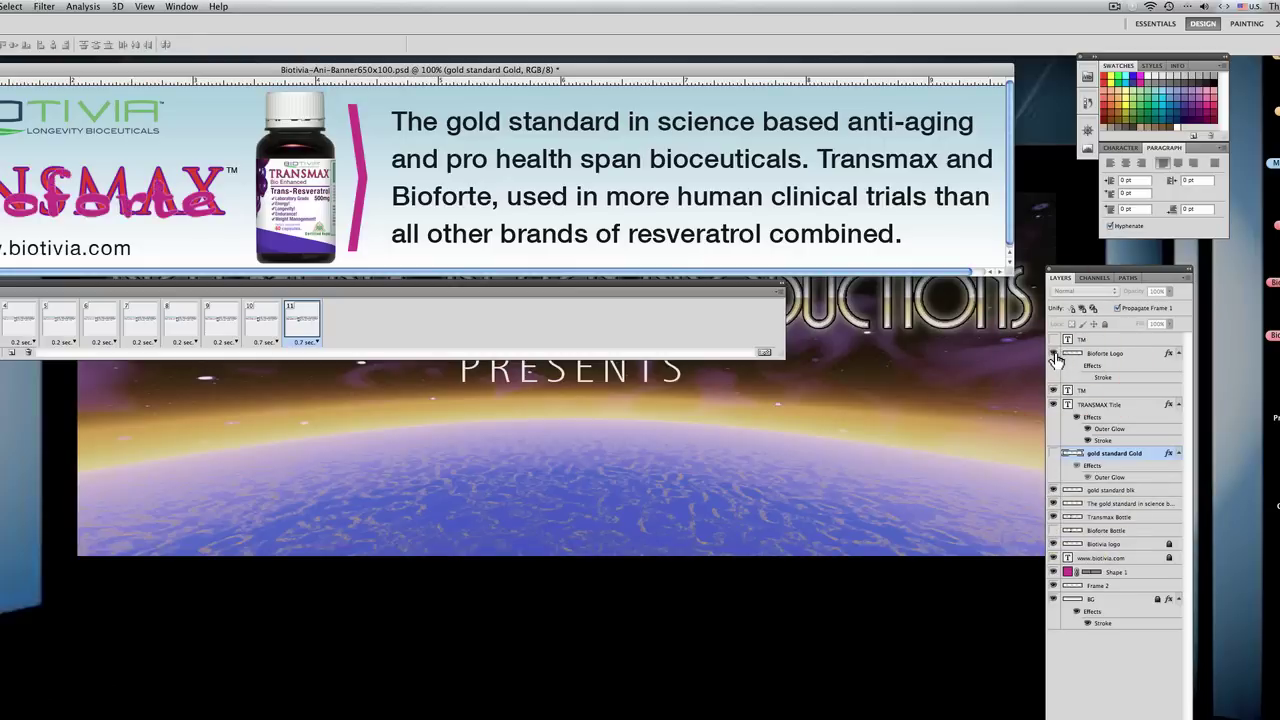
pyautogui.click(1054, 404)
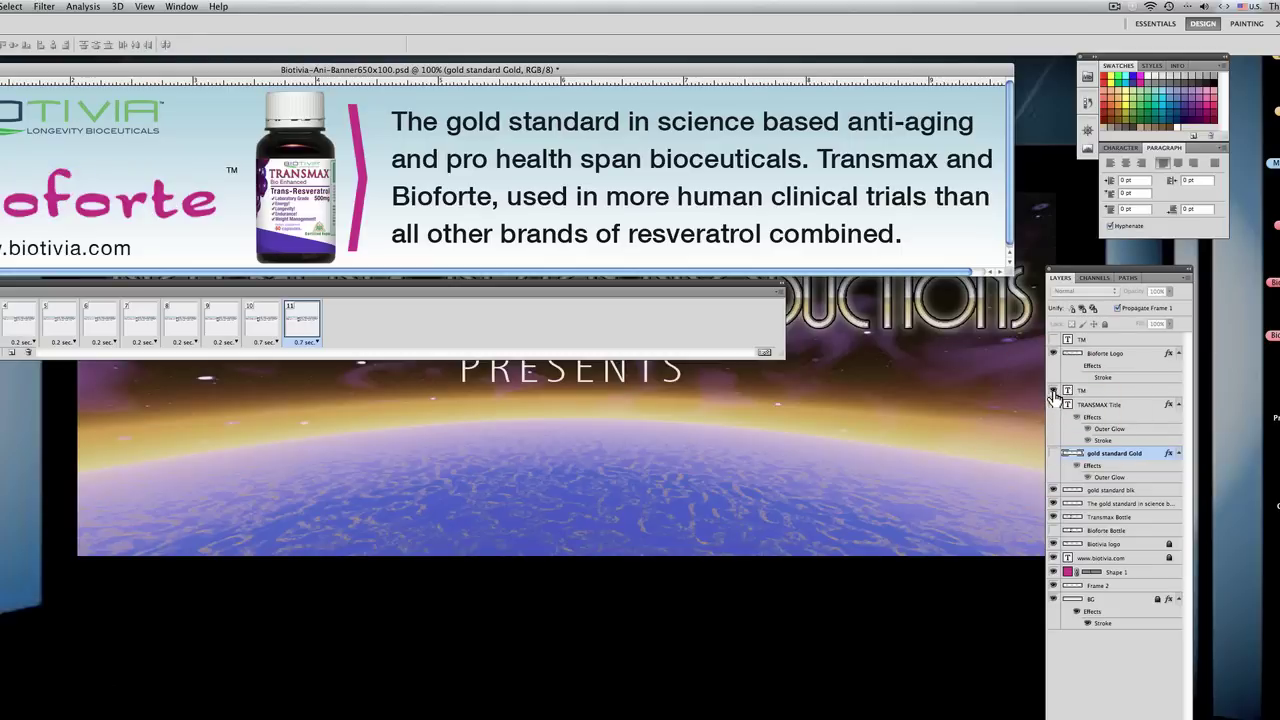
pyautogui.click(1054, 393)
pyautogui.click(1055, 340)
pyautogui.click(1052, 455)
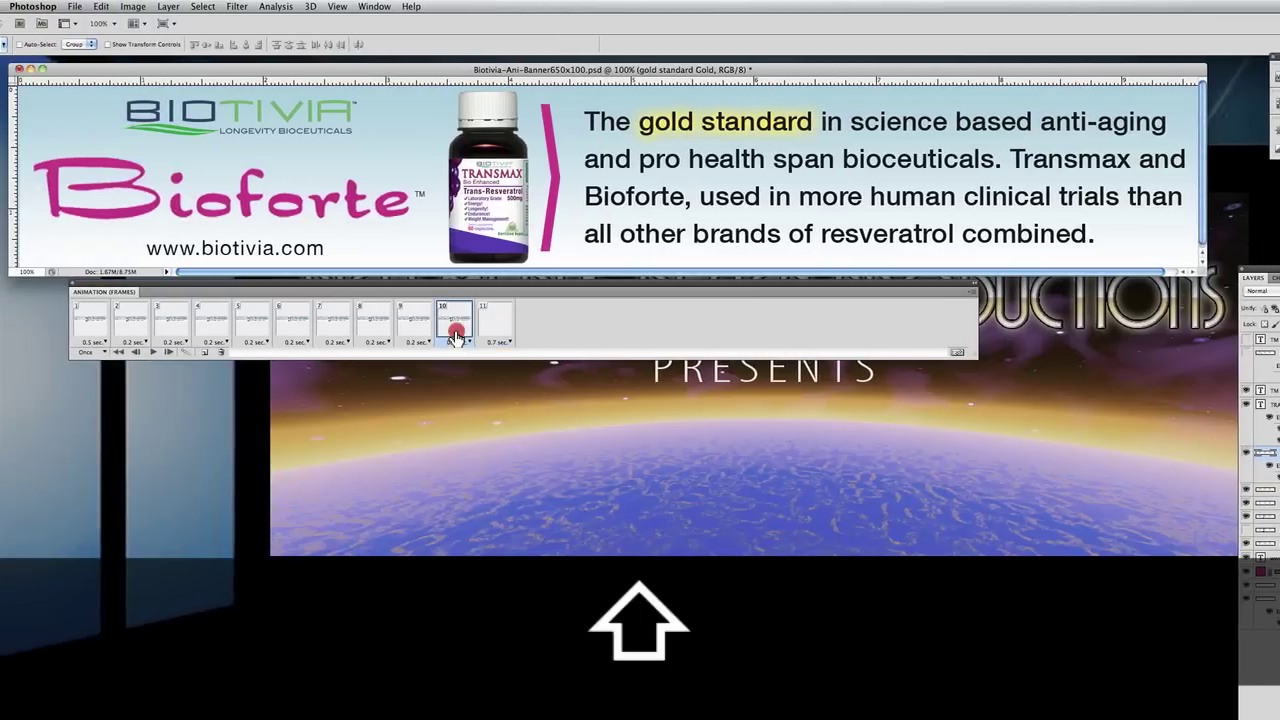
pyautogui.click(264, 322)
pyautogui.keyDown('shift'); pyautogui.click(497, 337); pyautogui.keyUp('shift')
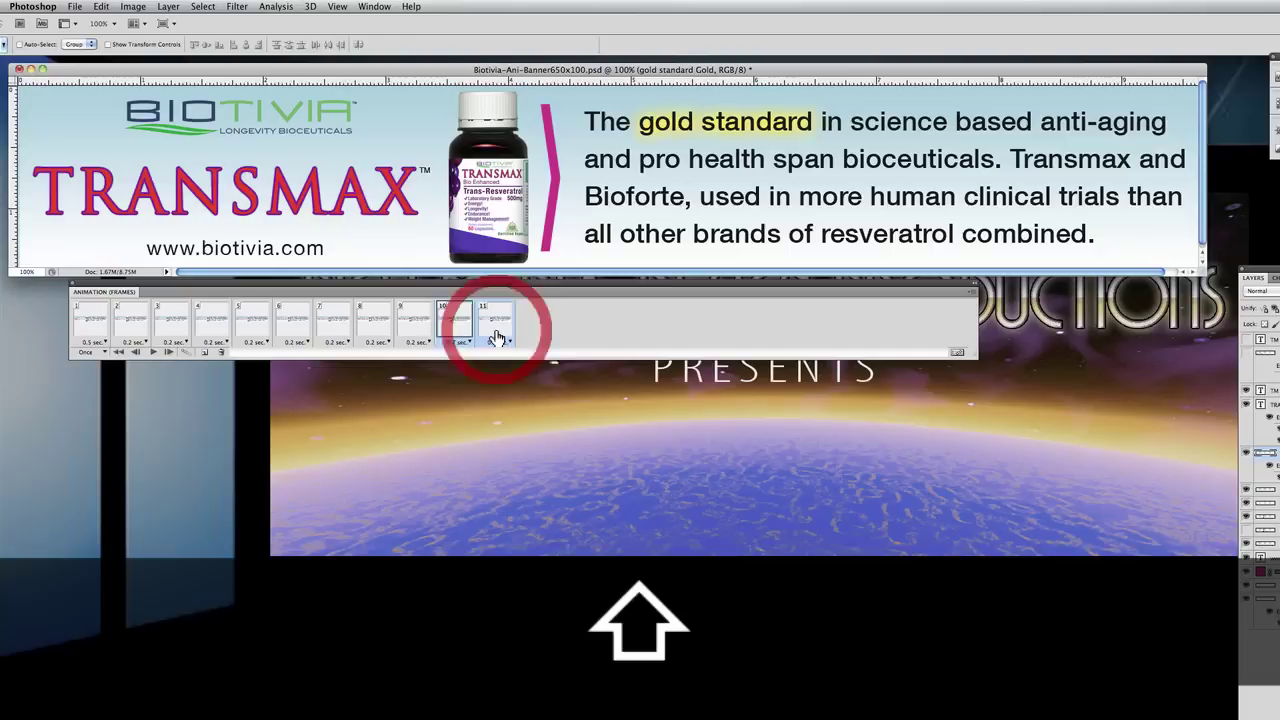
# Tween frames 10 and 11 with 8 frames, then select frames 11–18 for a delay change.
pyautogui.click(186, 356)
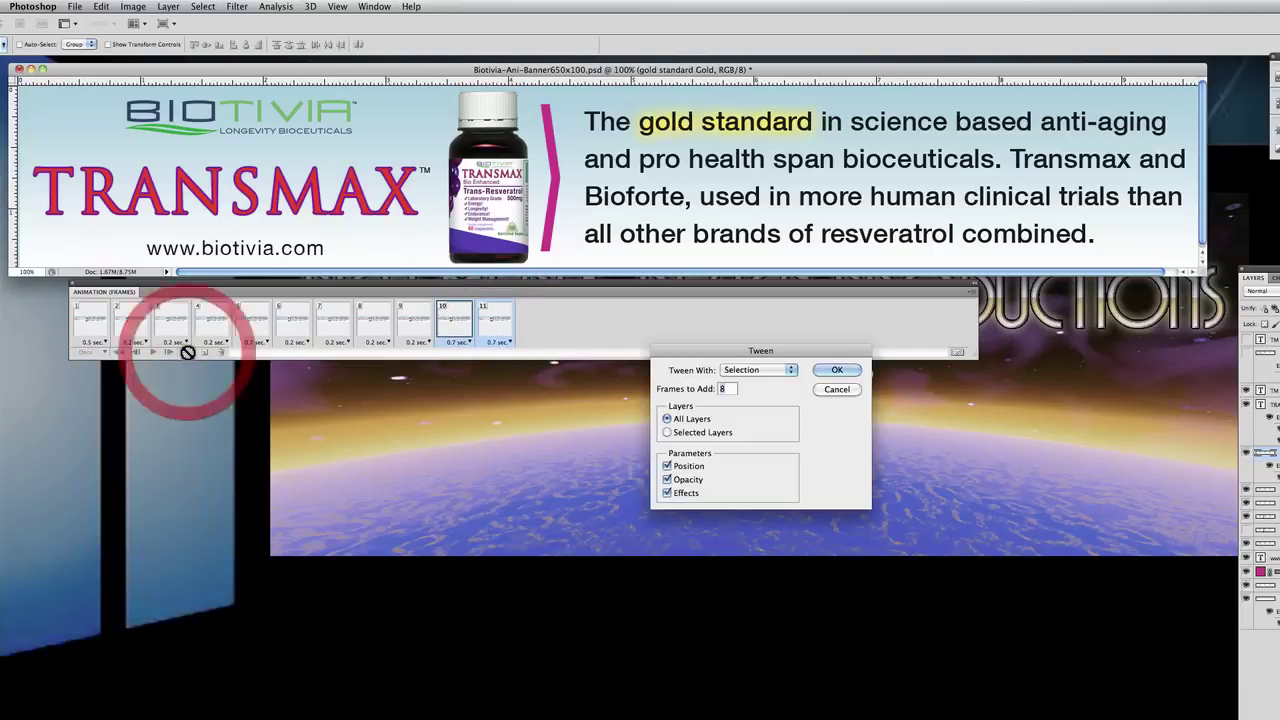
pyautogui.click(825, 369)
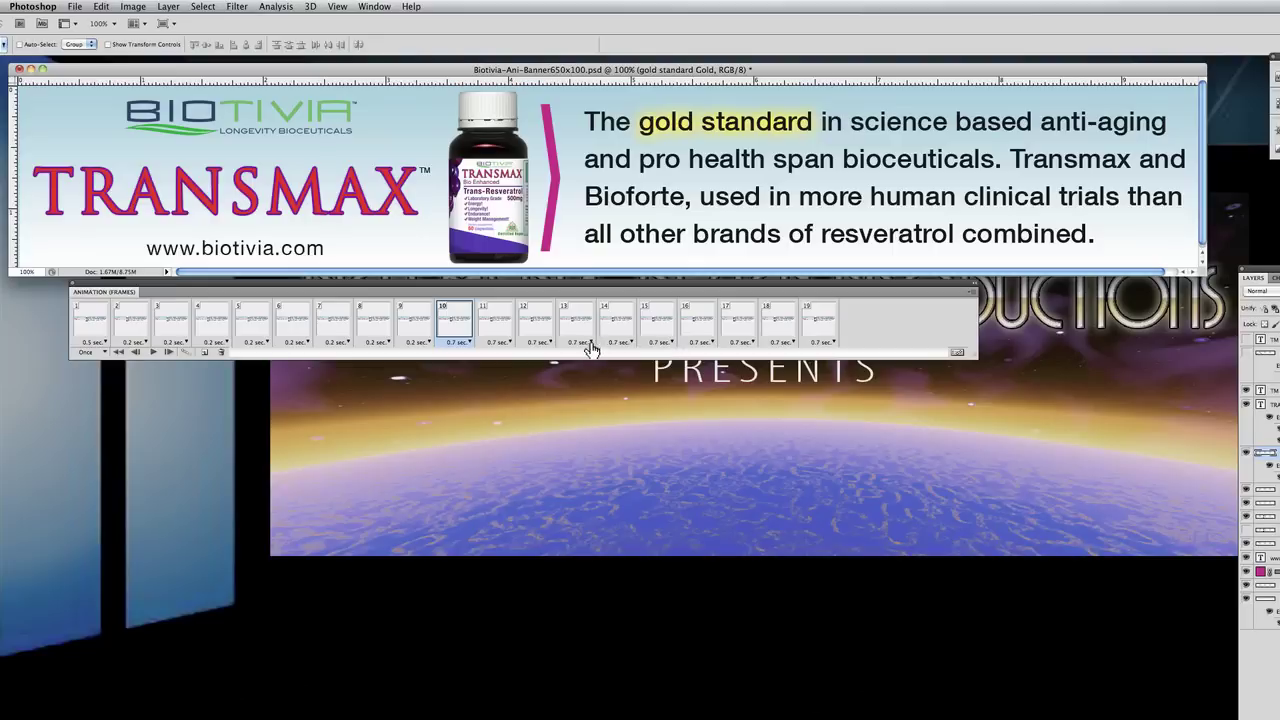
pyautogui.click(497, 342)
pyautogui.keyDown('shift'); pyautogui.click(783, 340); pyautogui.keyUp('shift')
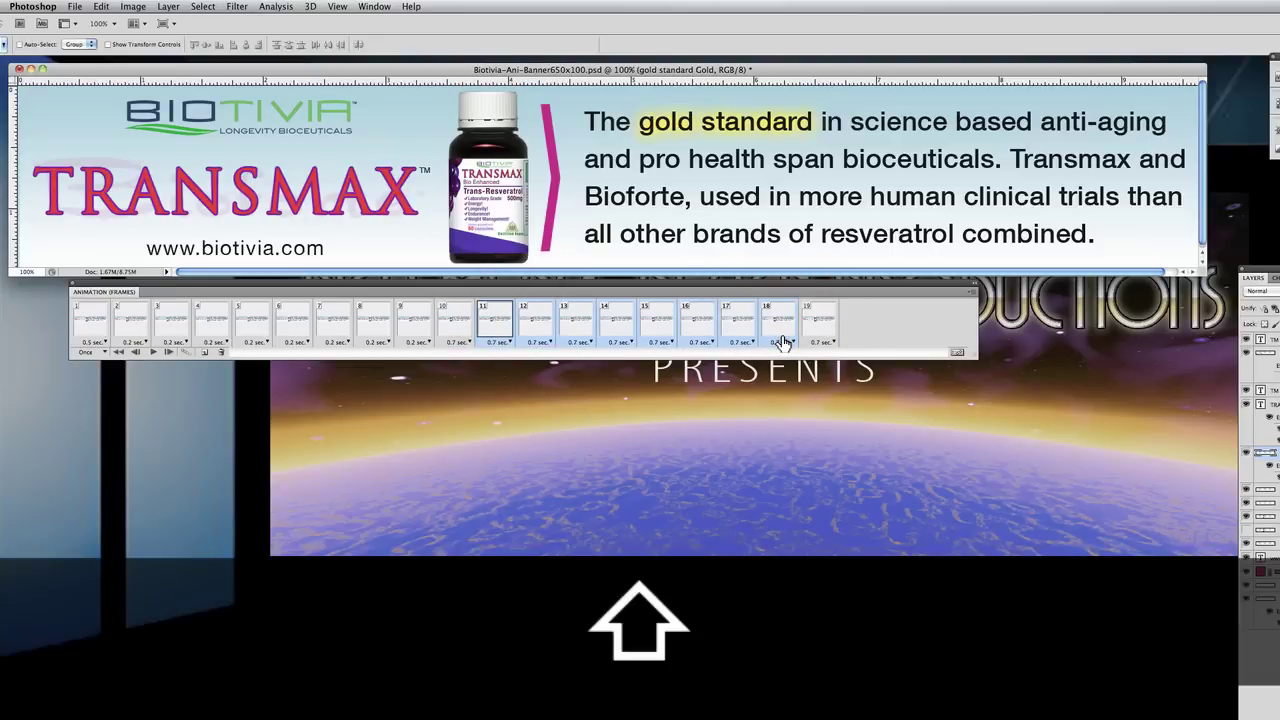
pyautogui.click(791, 342)
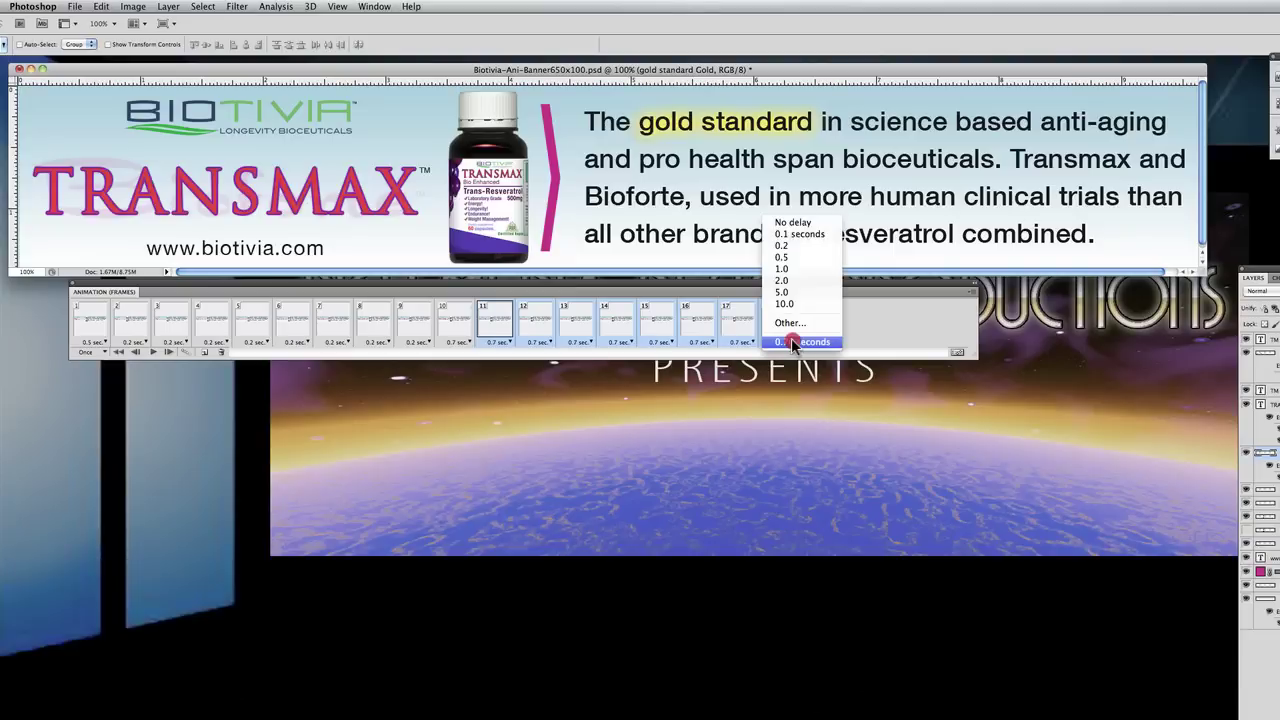
pyautogui.click(795, 244)
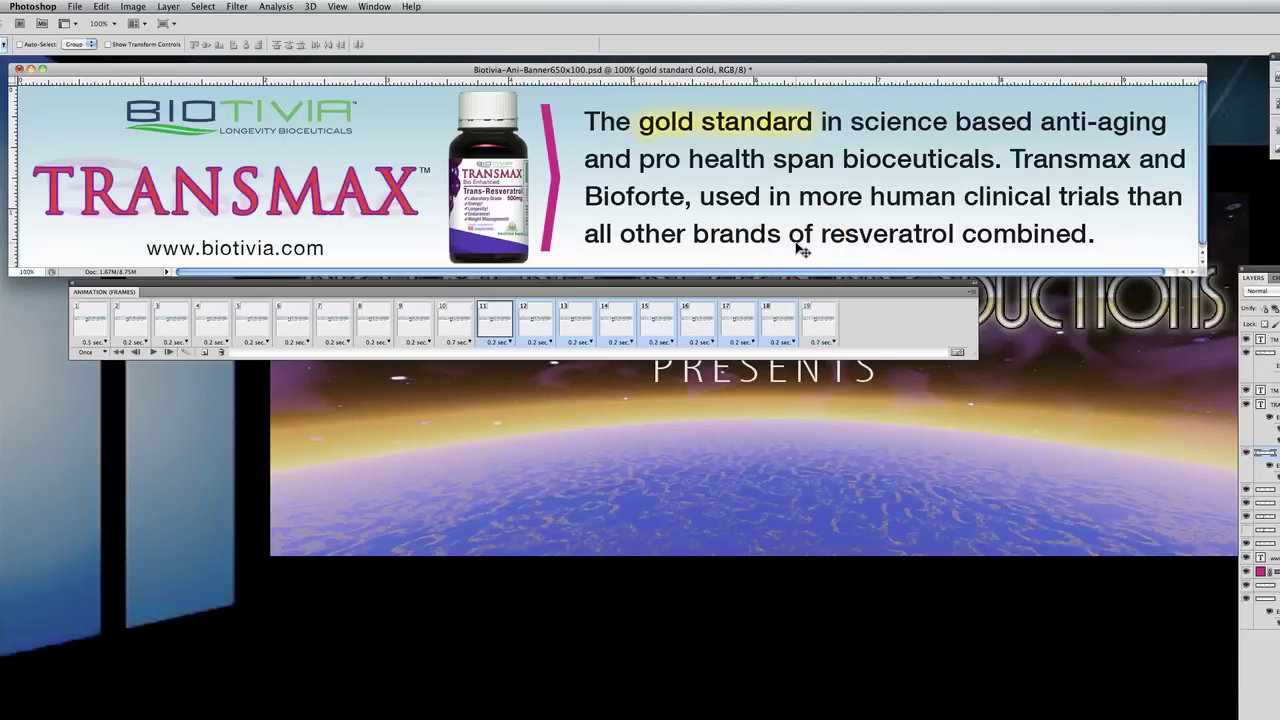
pyautogui.click(818, 335)
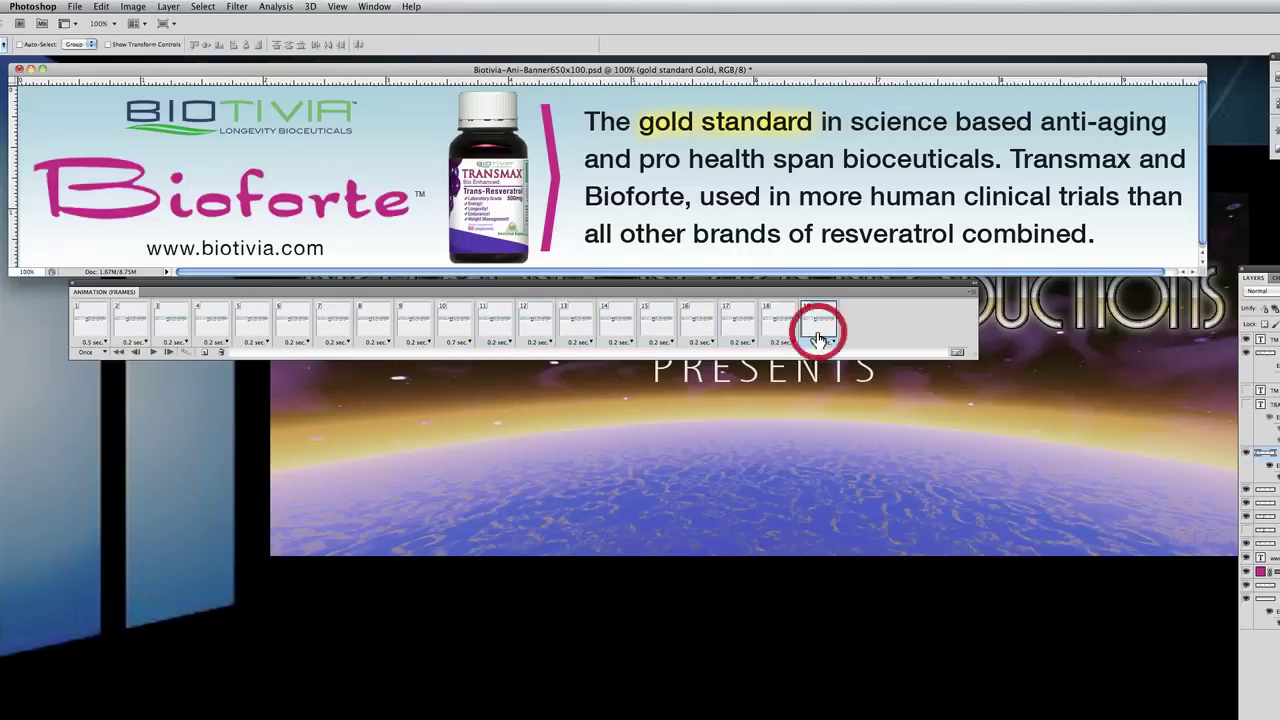
pyautogui.click(91, 334)
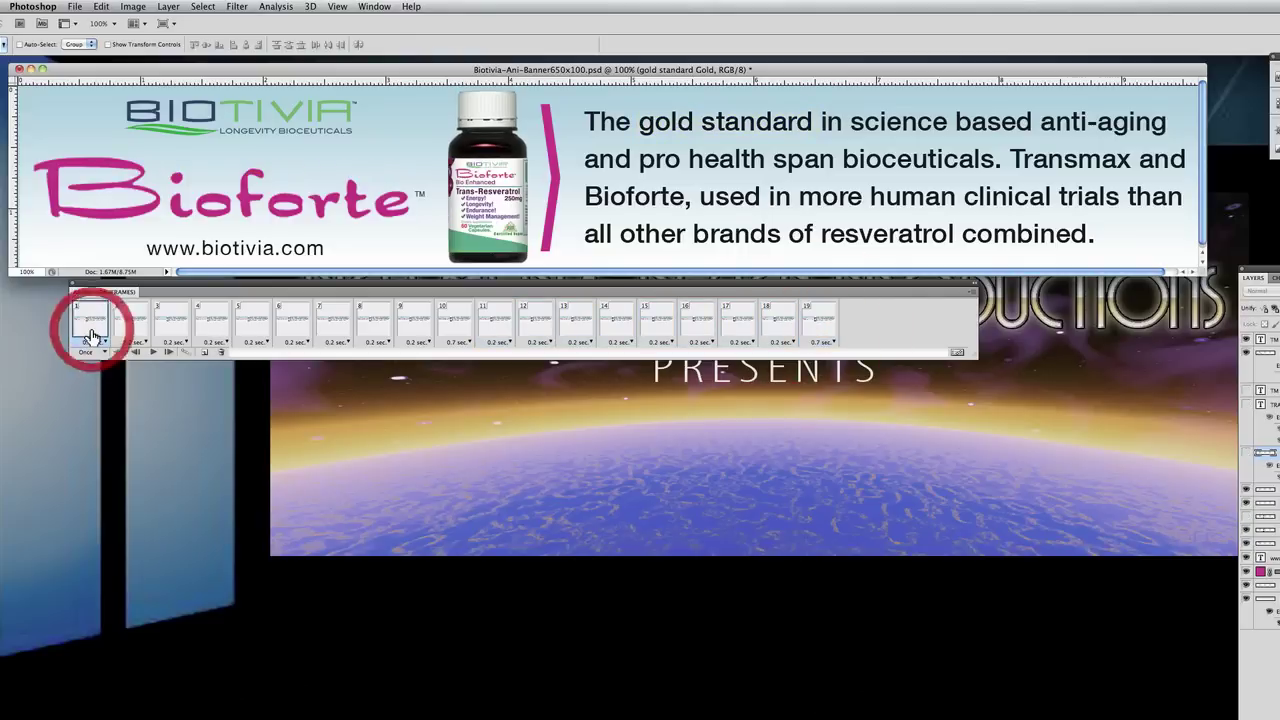
pyautogui.click(812, 325)
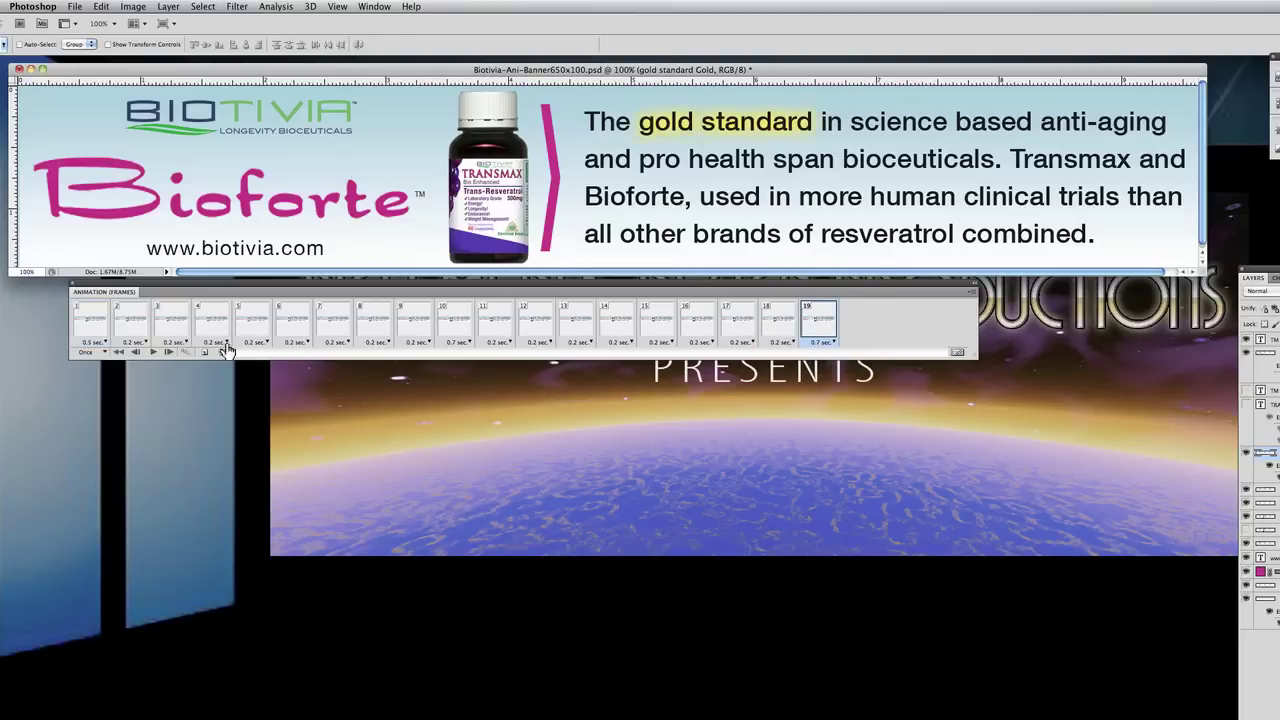
pyautogui.click(93, 333)
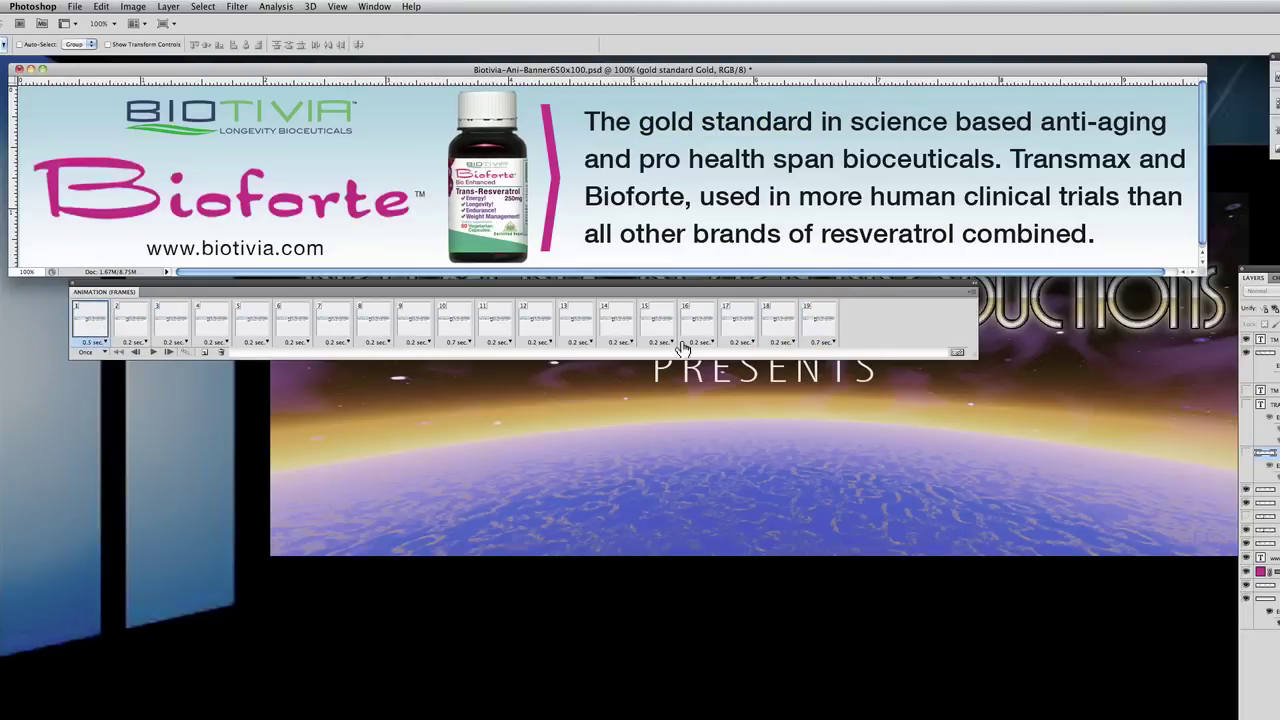
pyautogui.click(820, 335)
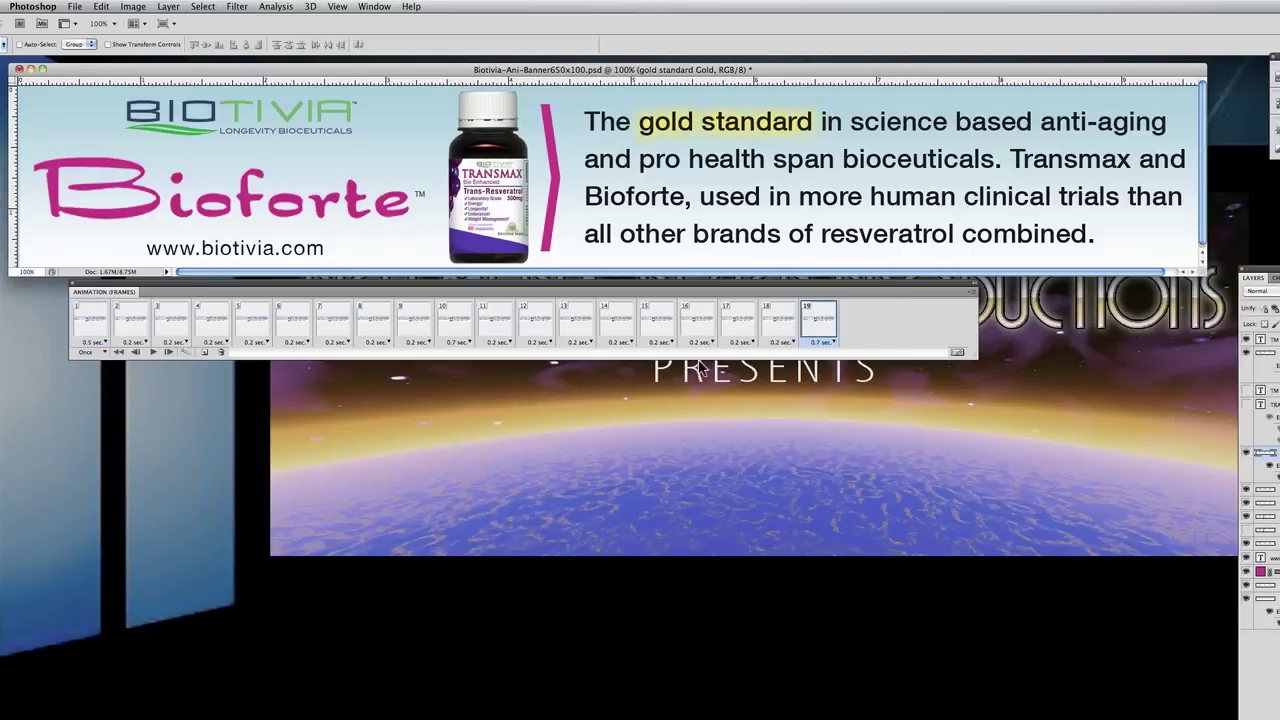
pyautogui.click(120, 353)
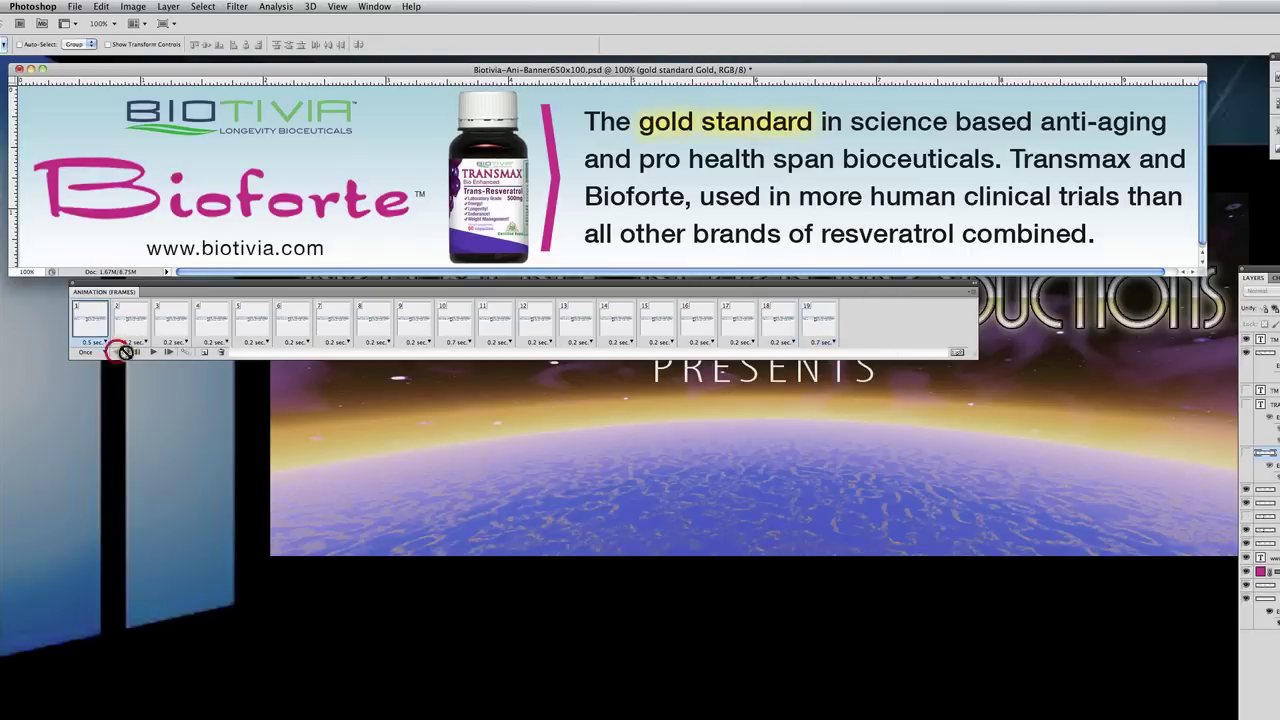
pyautogui.click(150, 354)
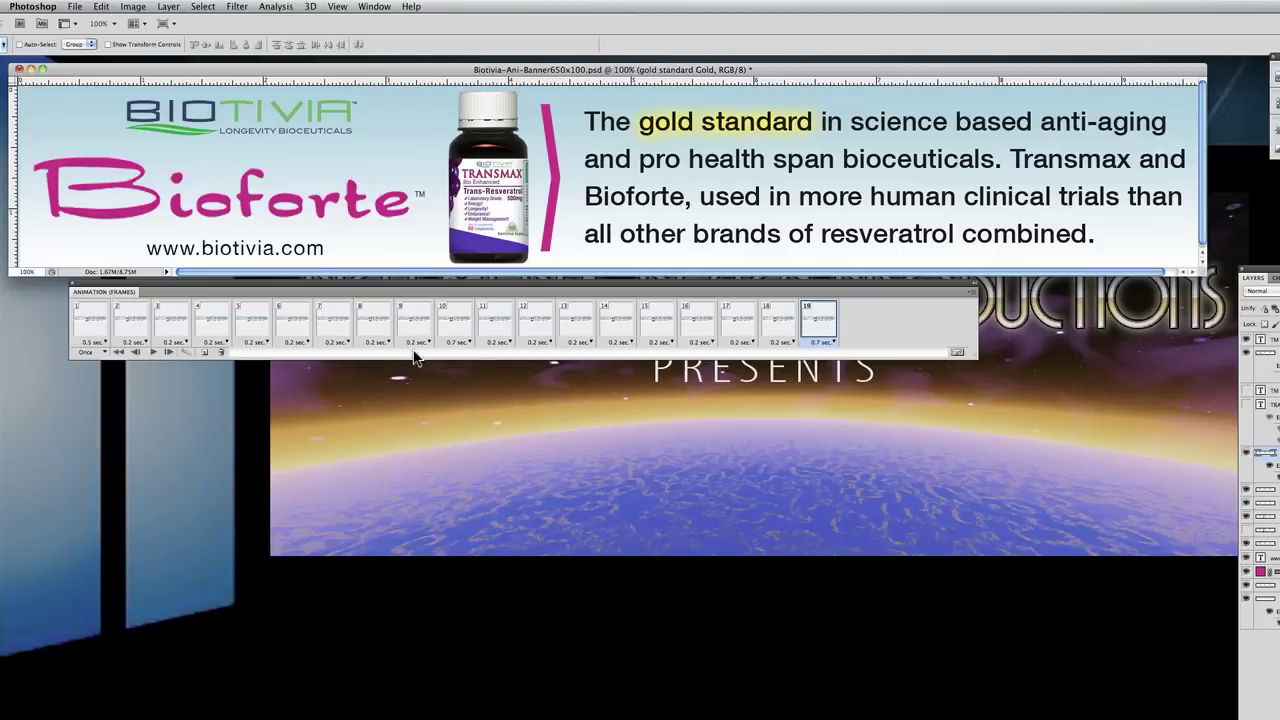
# Select frames 11 through 19 and delete them, confirming with Yes.
pyautogui.click(455, 318)
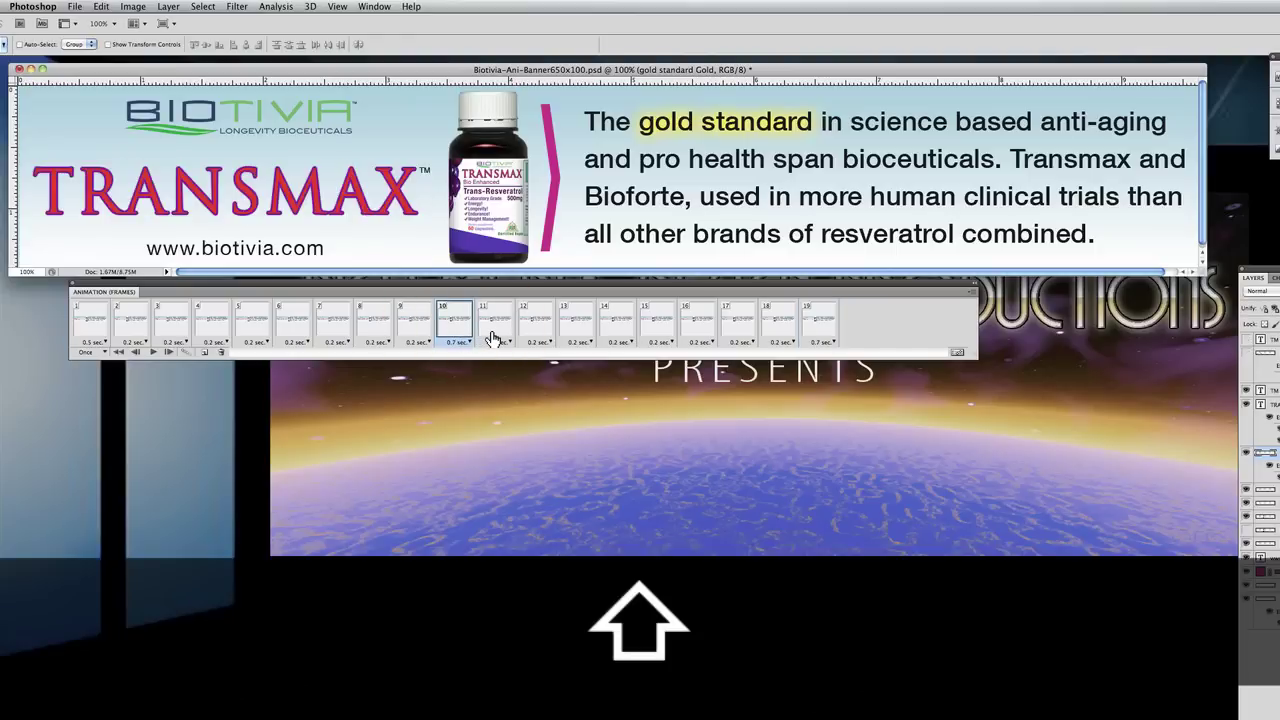
pyautogui.keyDown('shift'); pyautogui.click(492, 330); pyautogui.keyUp('shift')
pyautogui.click(490, 328)
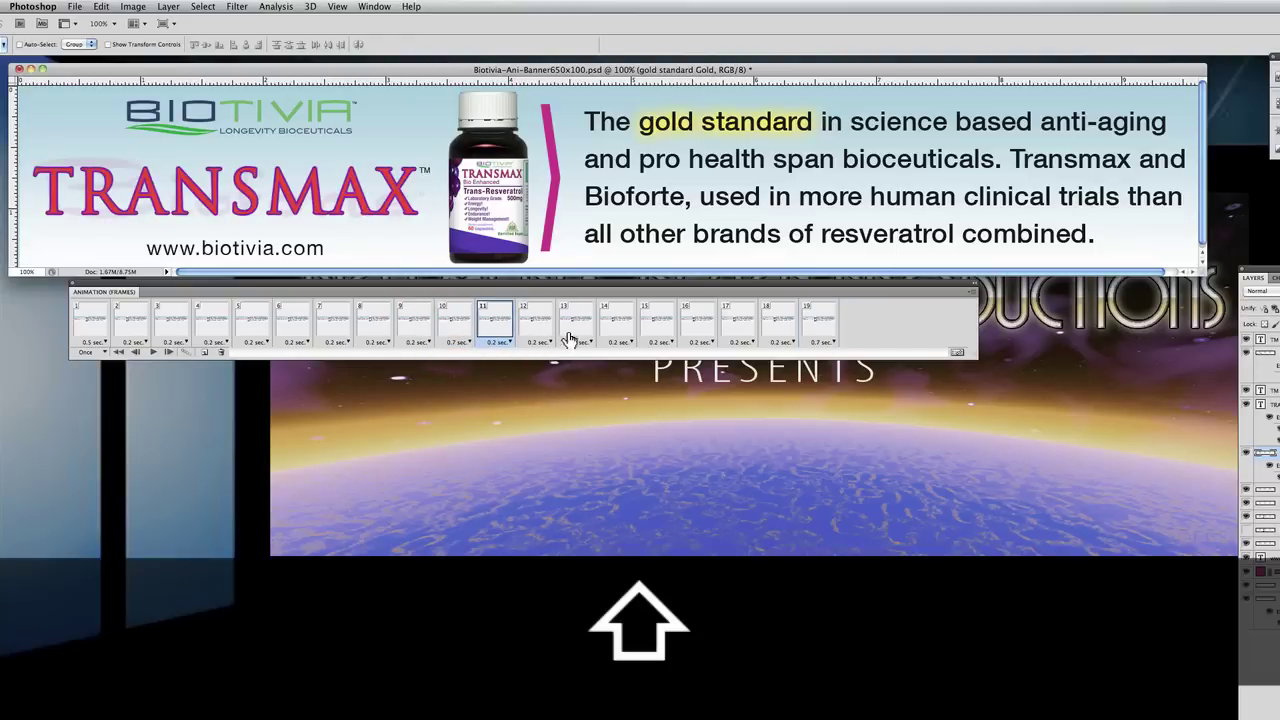
pyautogui.keyDown('shift'); pyautogui.click(822, 335); pyautogui.keyUp('shift')
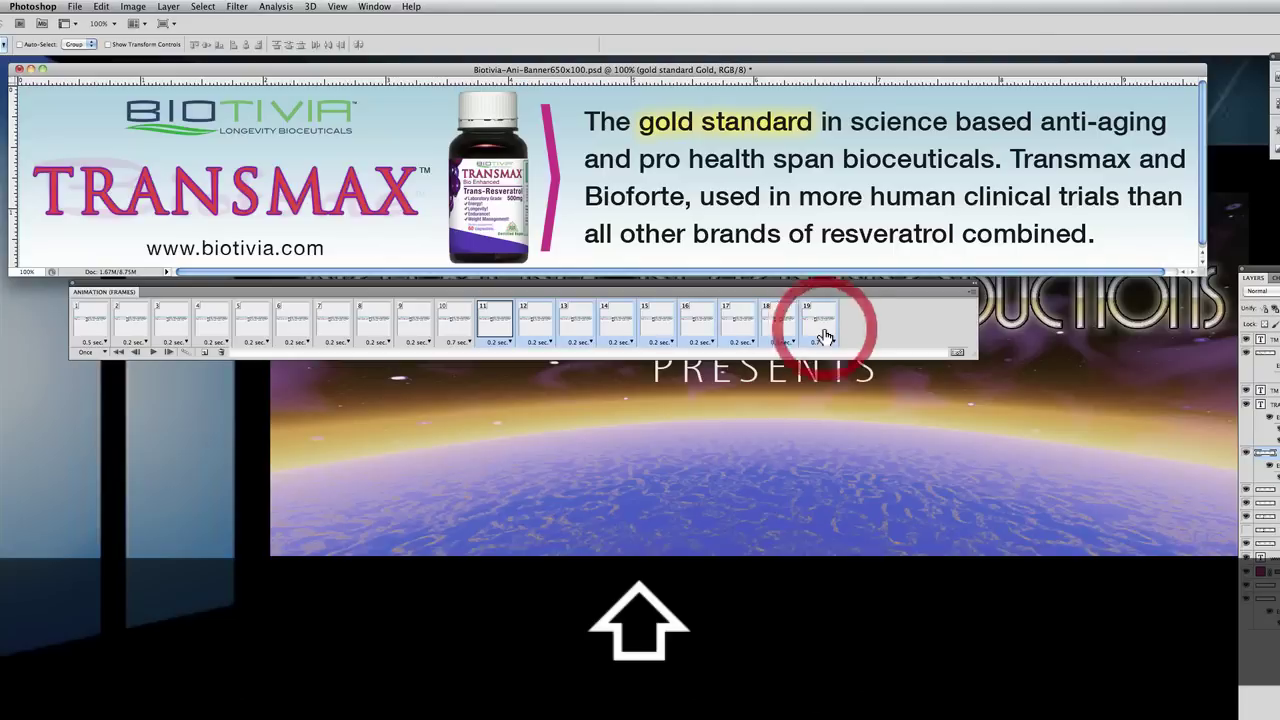
pyautogui.click(221, 352)
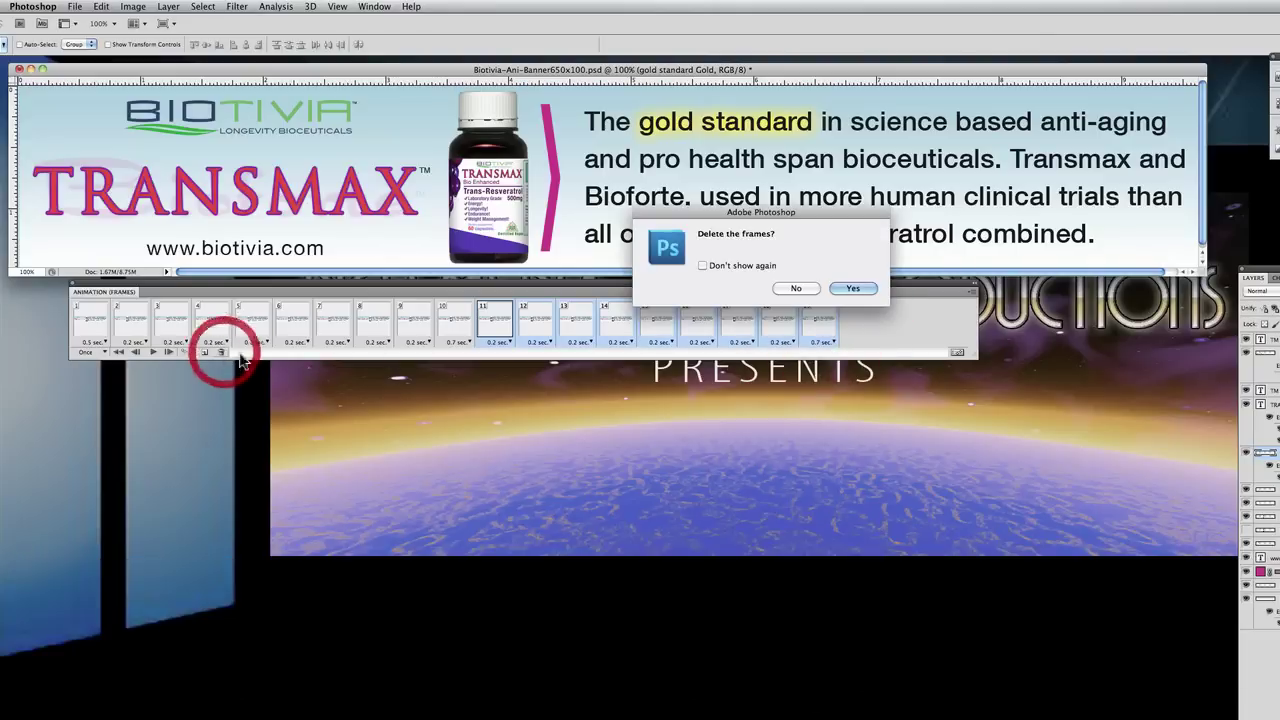
pyautogui.click(852, 288)
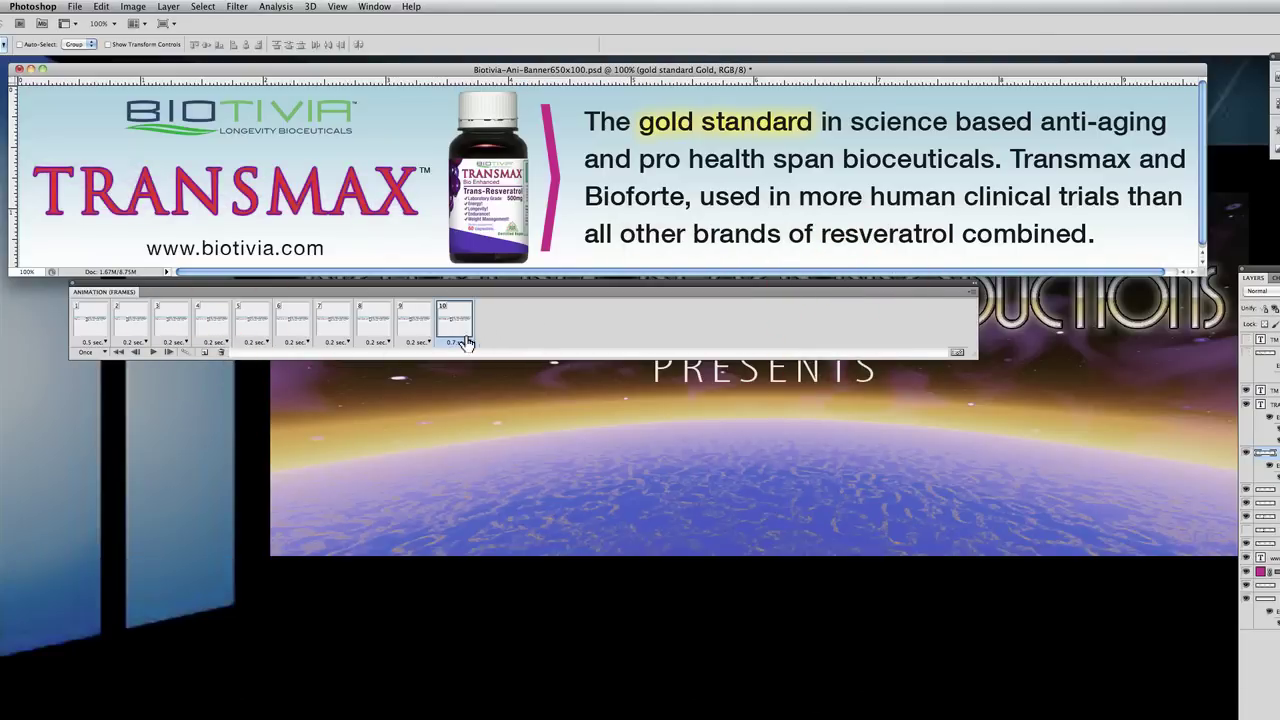
# Duplicate frame 10 as frame 11, swapping TRANSMAX™ and its bottle for the Bioforte™ logo and bottle.
pyautogui.click(204, 352)
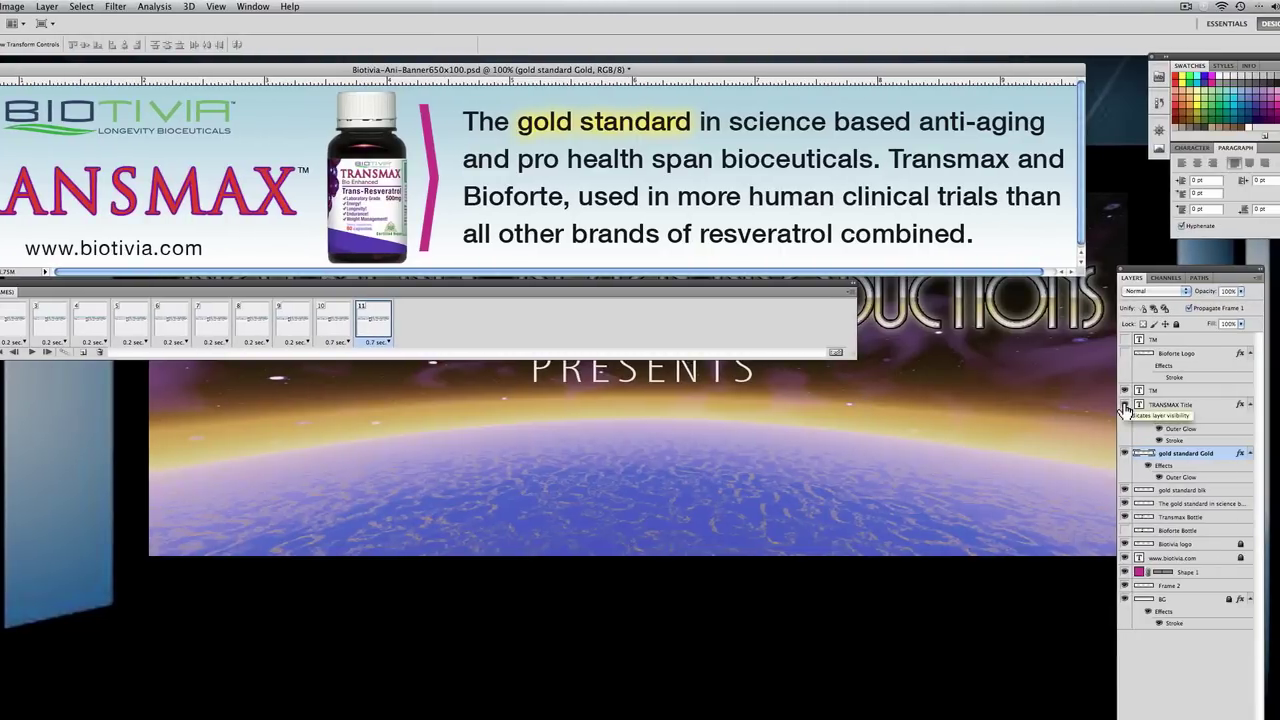
pyautogui.click(1125, 405)
pyautogui.click(1125, 390)
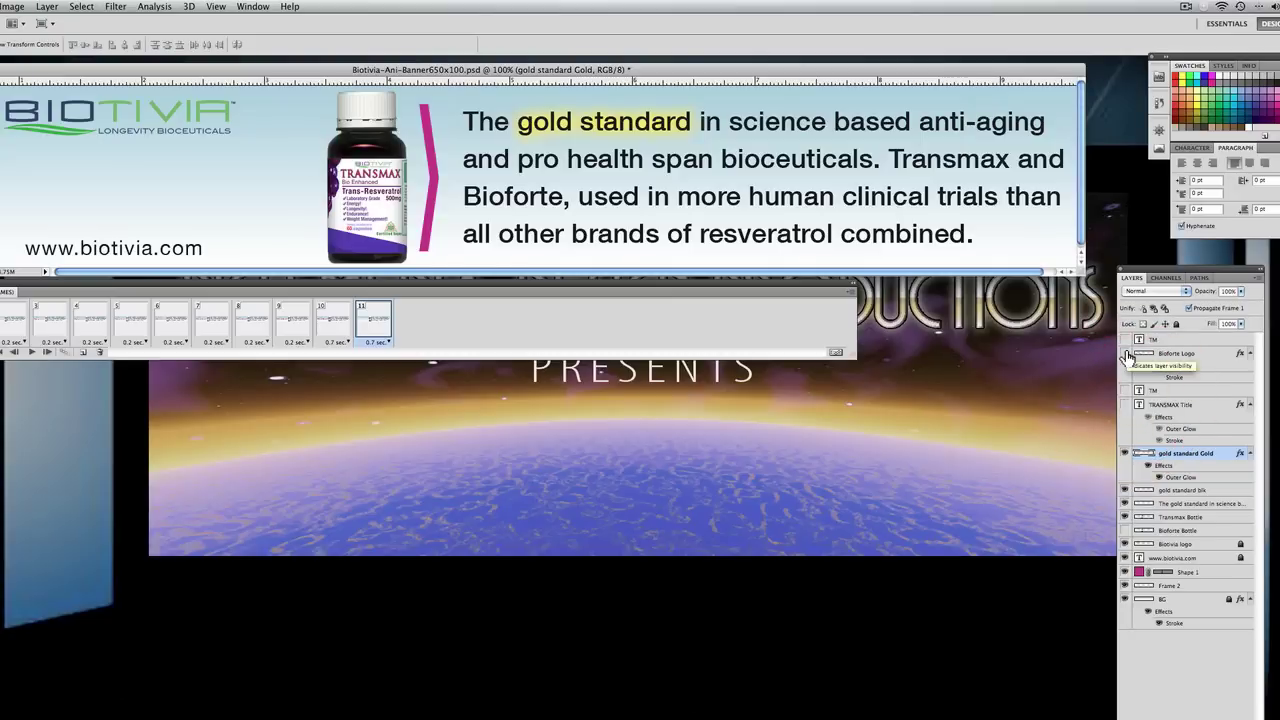
pyautogui.click(1125, 353)
pyautogui.click(1125, 340)
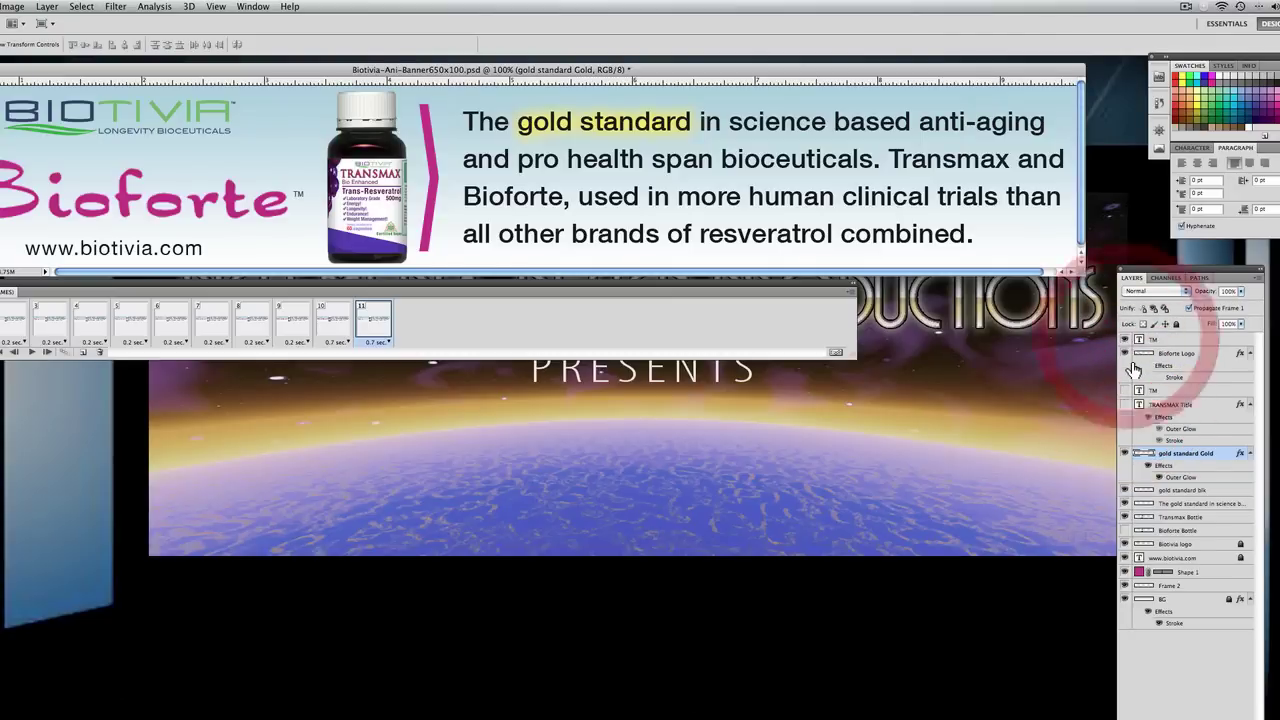
pyautogui.click(1124, 517)
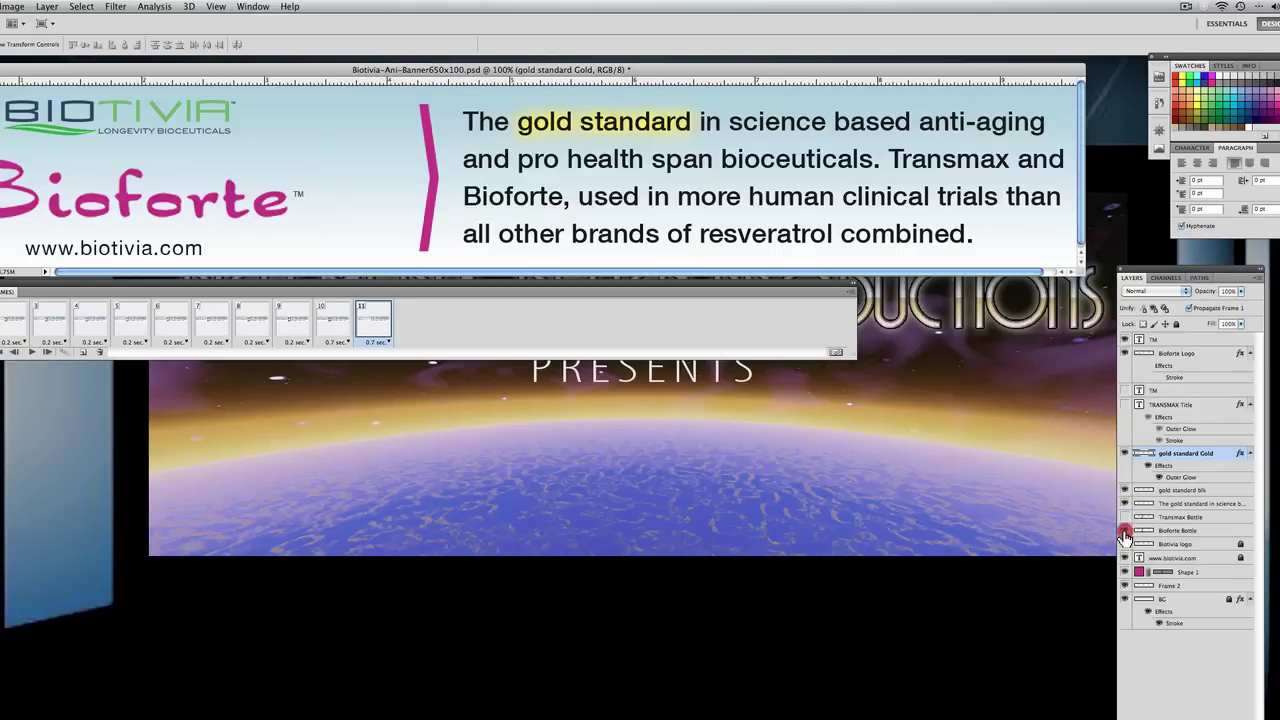
pyautogui.click(1124, 530)
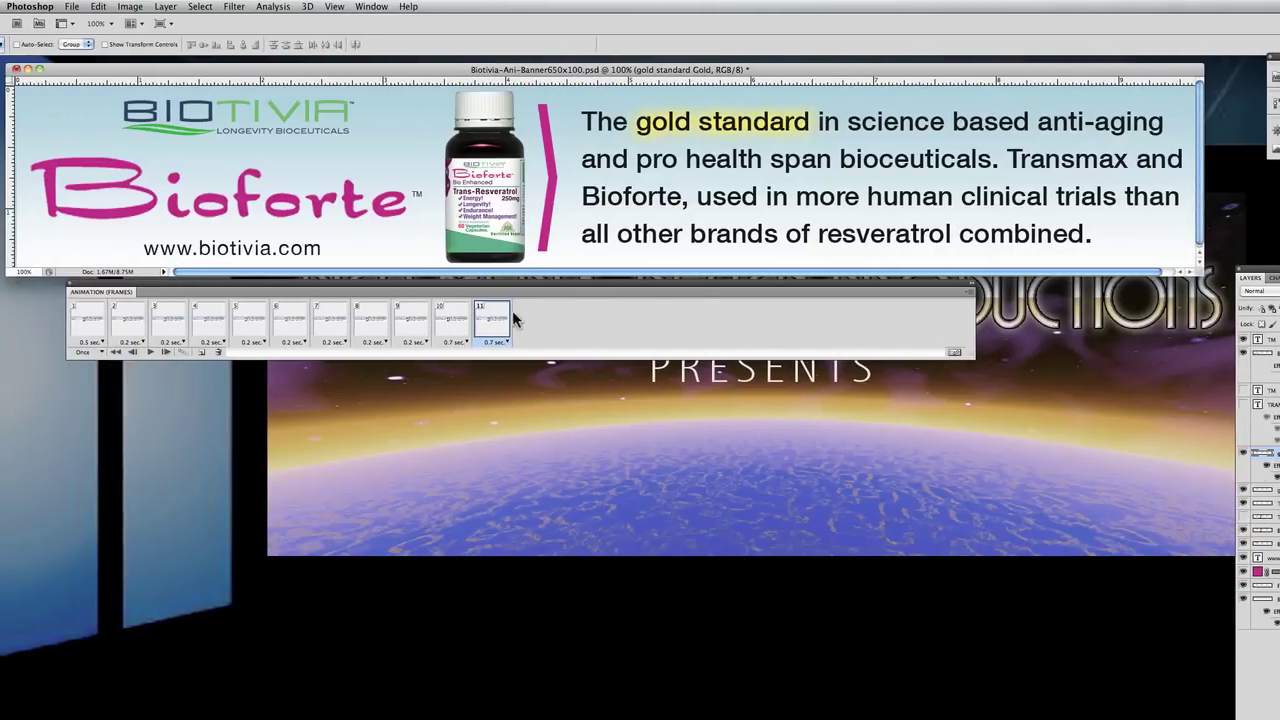
# Tween 8 frames between frames 10 and 11.
pyautogui.keyDown('shift'); pyautogui.click(455, 338); pyautogui.keyUp('shift')
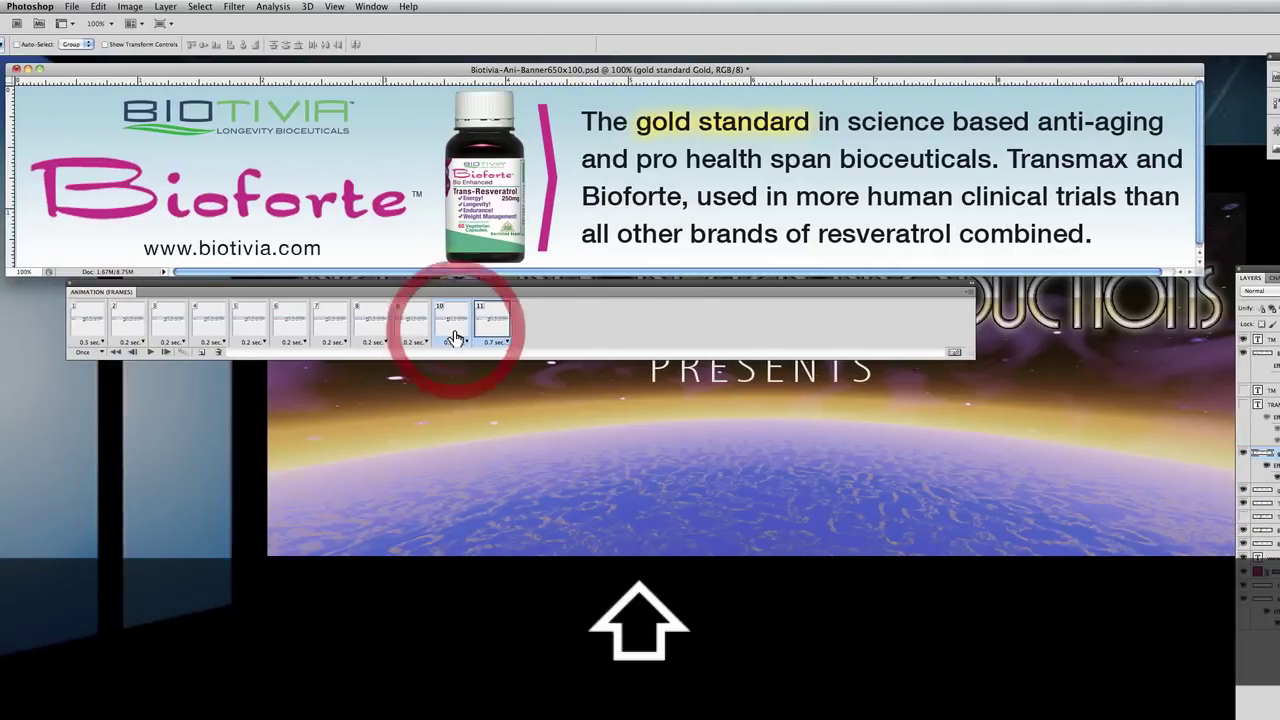
pyautogui.click(185, 352)
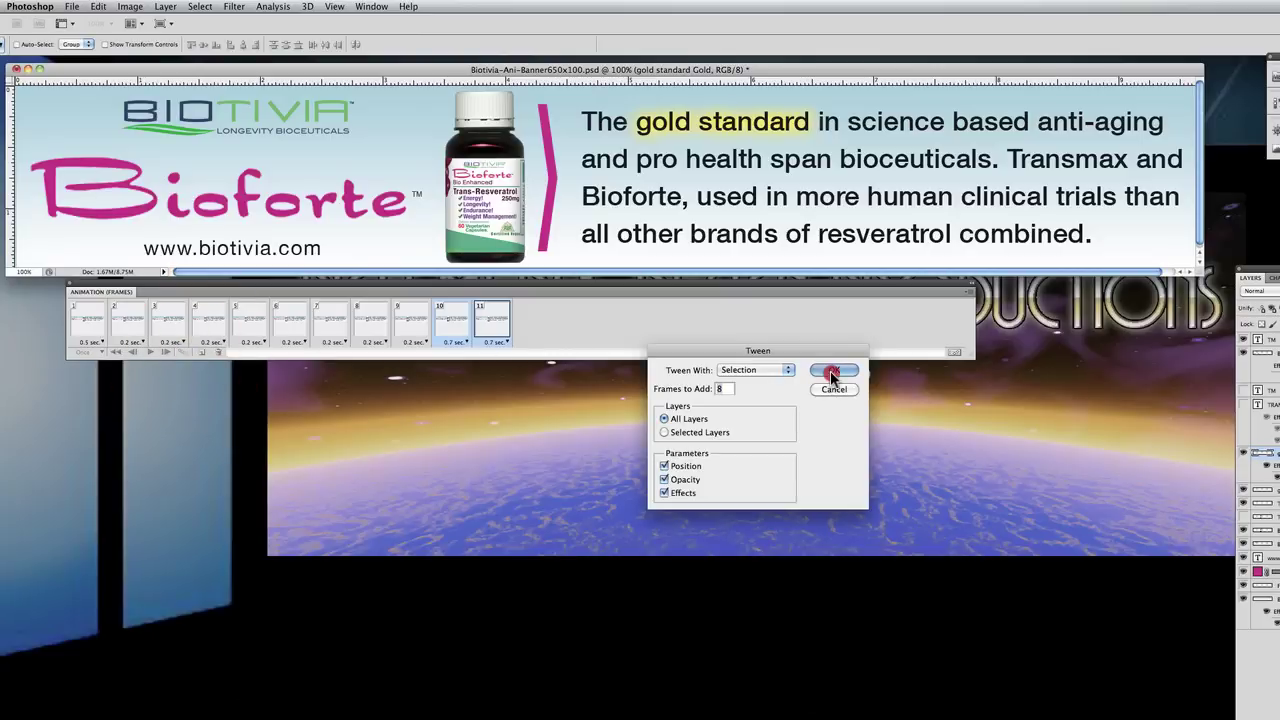
pyautogui.click(831, 372)
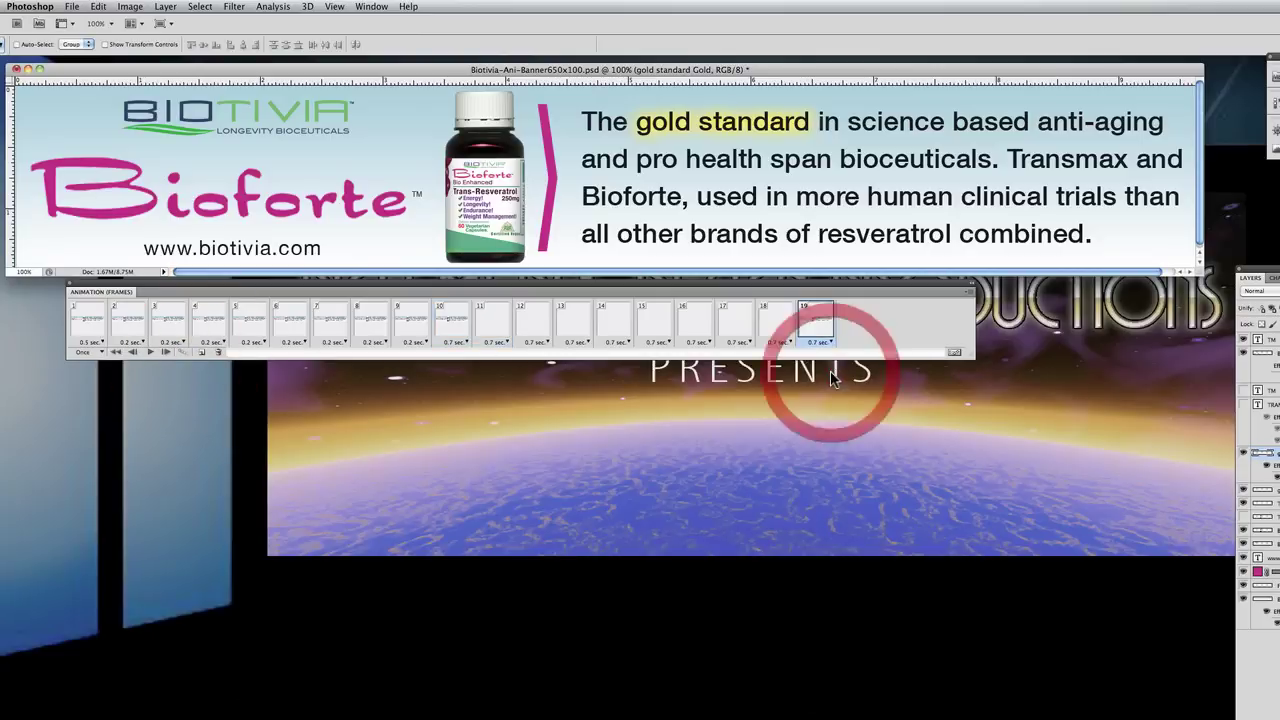
# Set the delay of tweened frames 11–18 to 0.2 seconds.
pyautogui.click(500, 345)
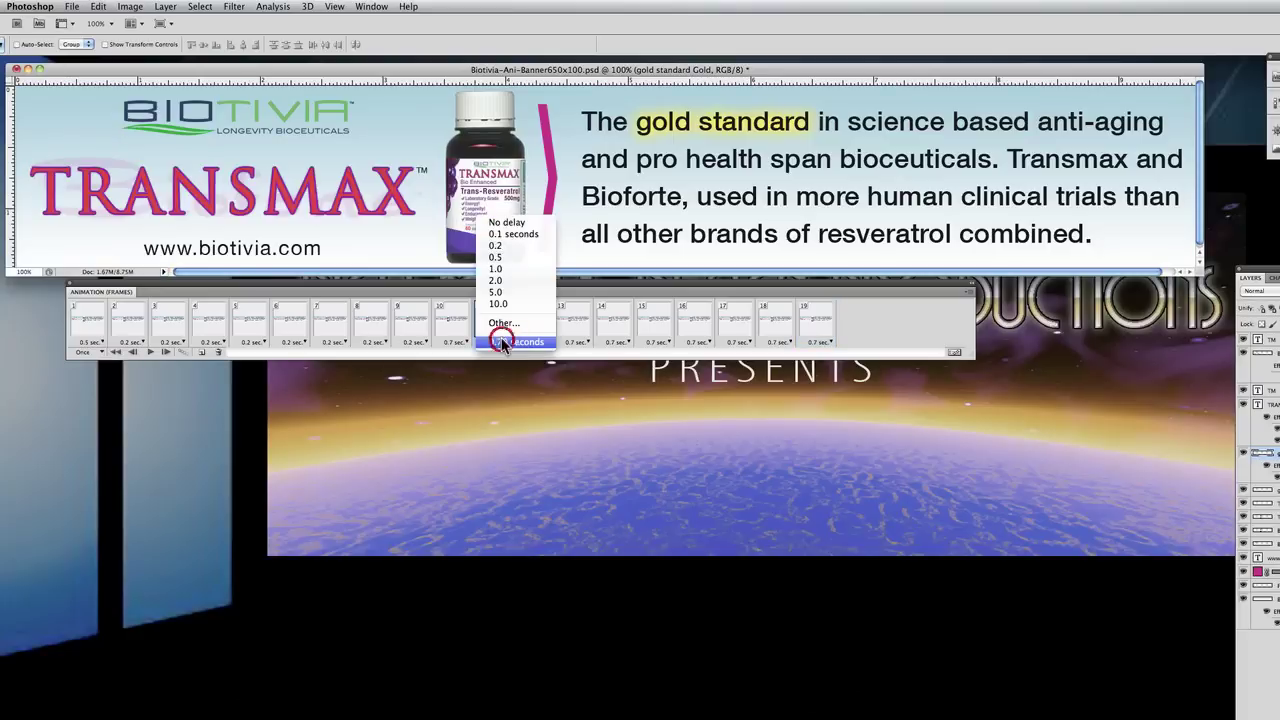
pyautogui.keyDown('shift'); pyautogui.click(776, 342); pyautogui.keyUp('shift')
pyautogui.click(776, 342)
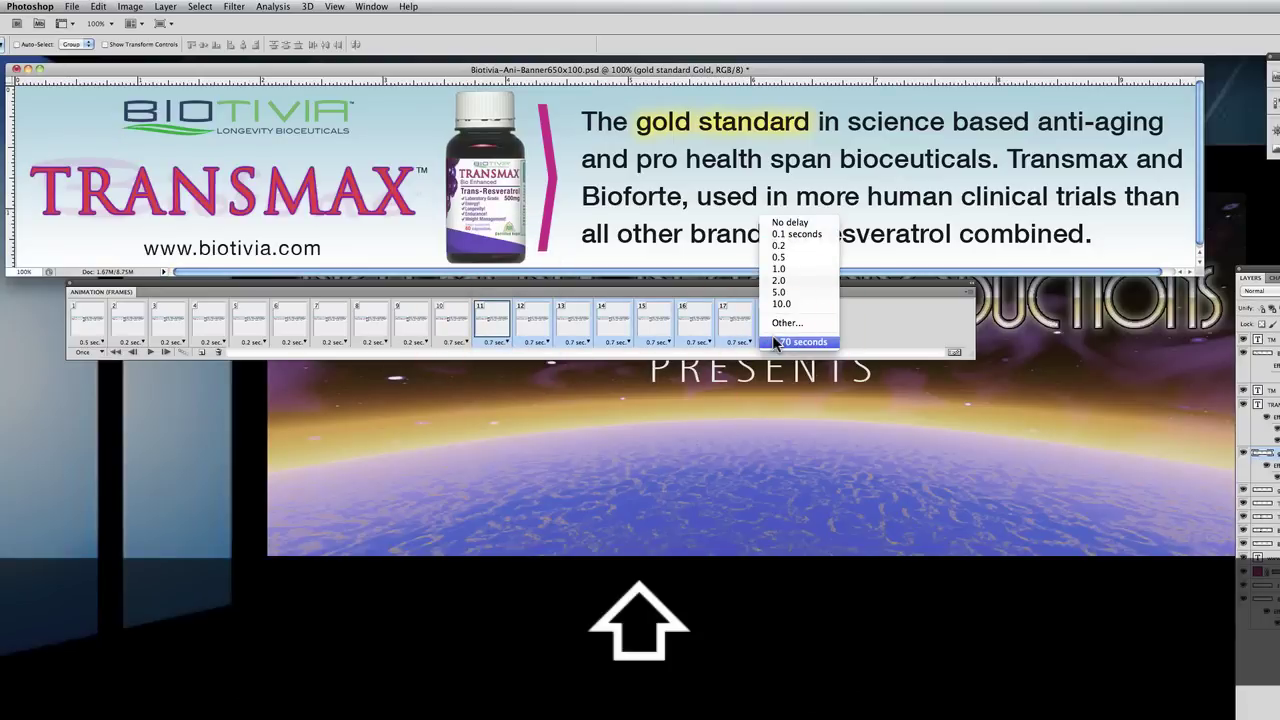
pyautogui.click(780, 248)
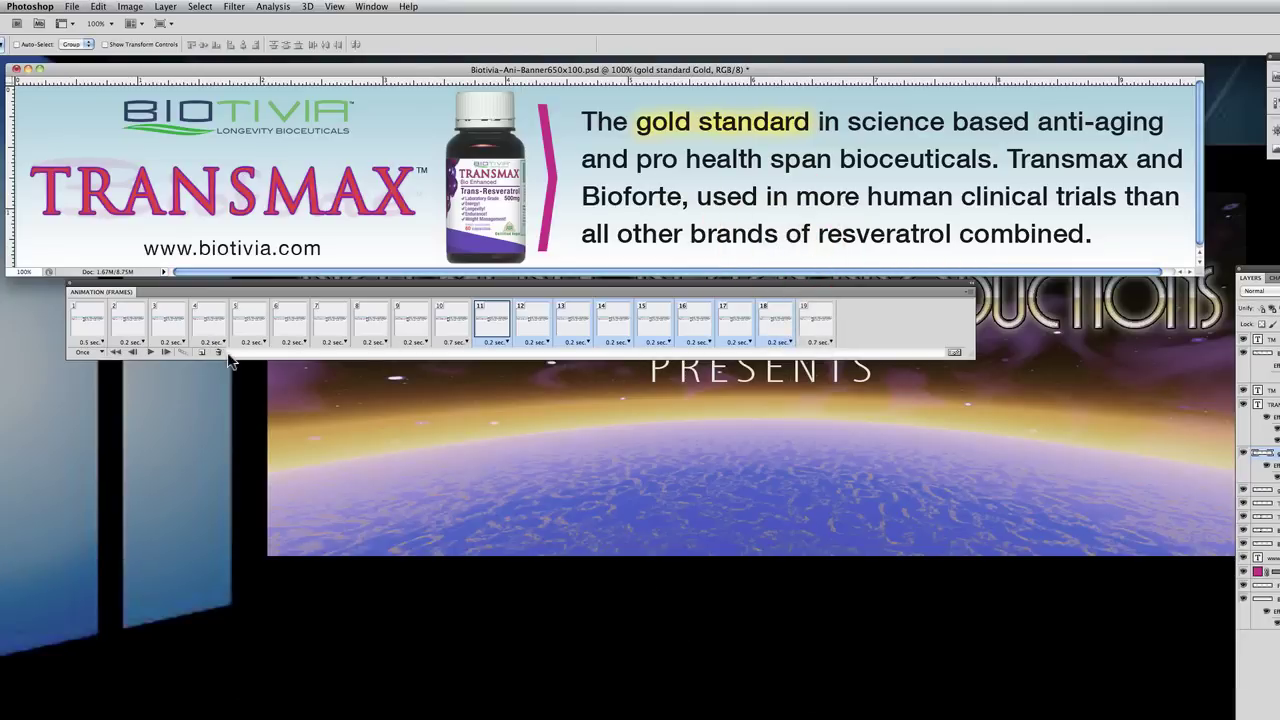
pyautogui.click(114, 354)
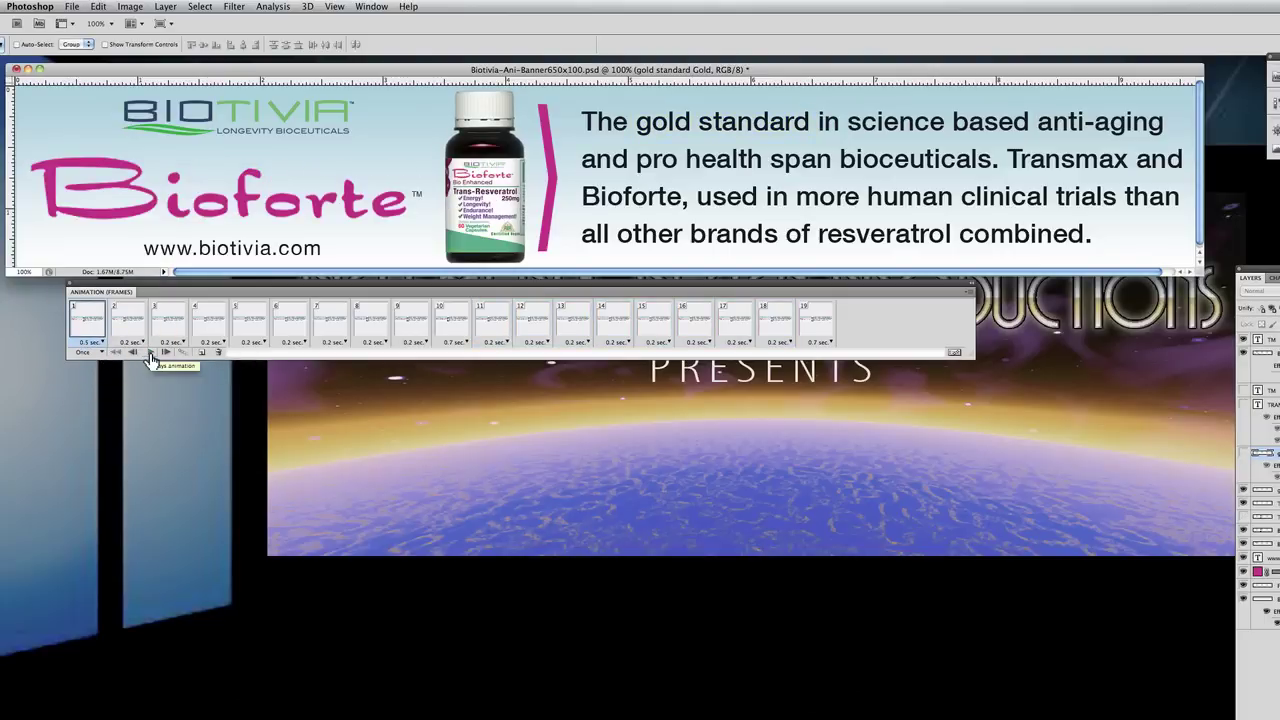
pyautogui.click(150, 354)
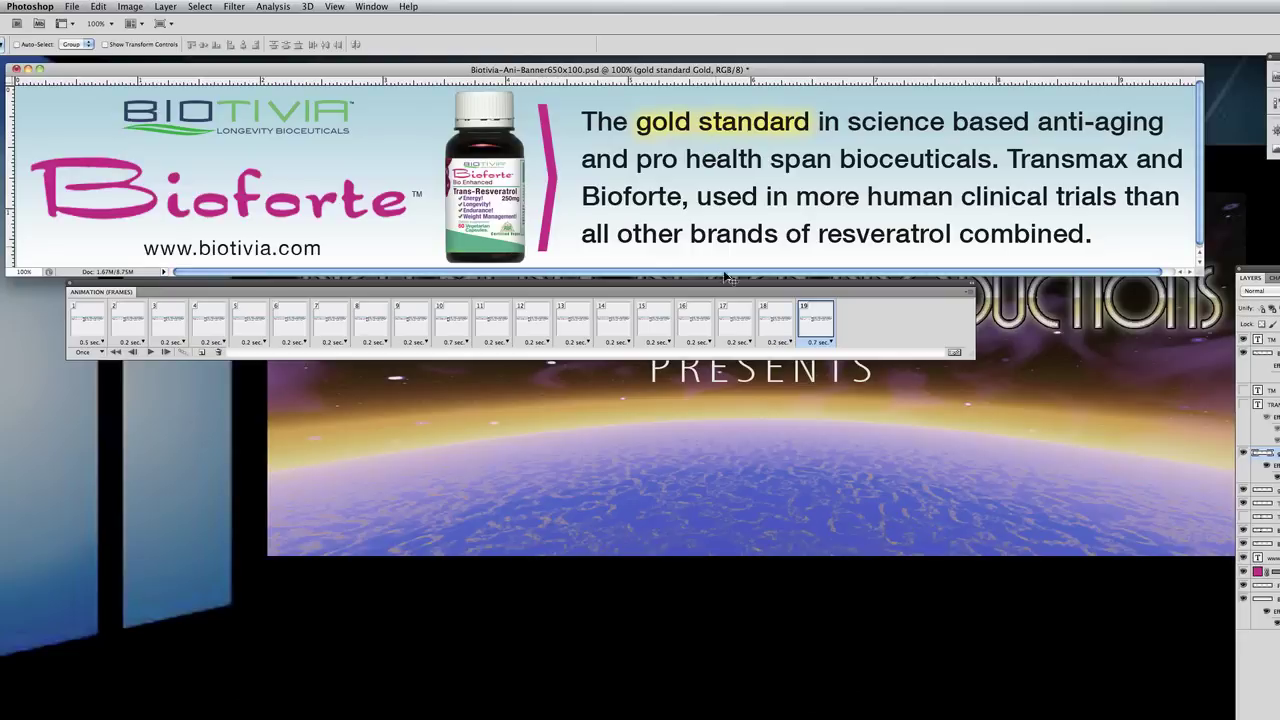
pyautogui.click(810, 342)
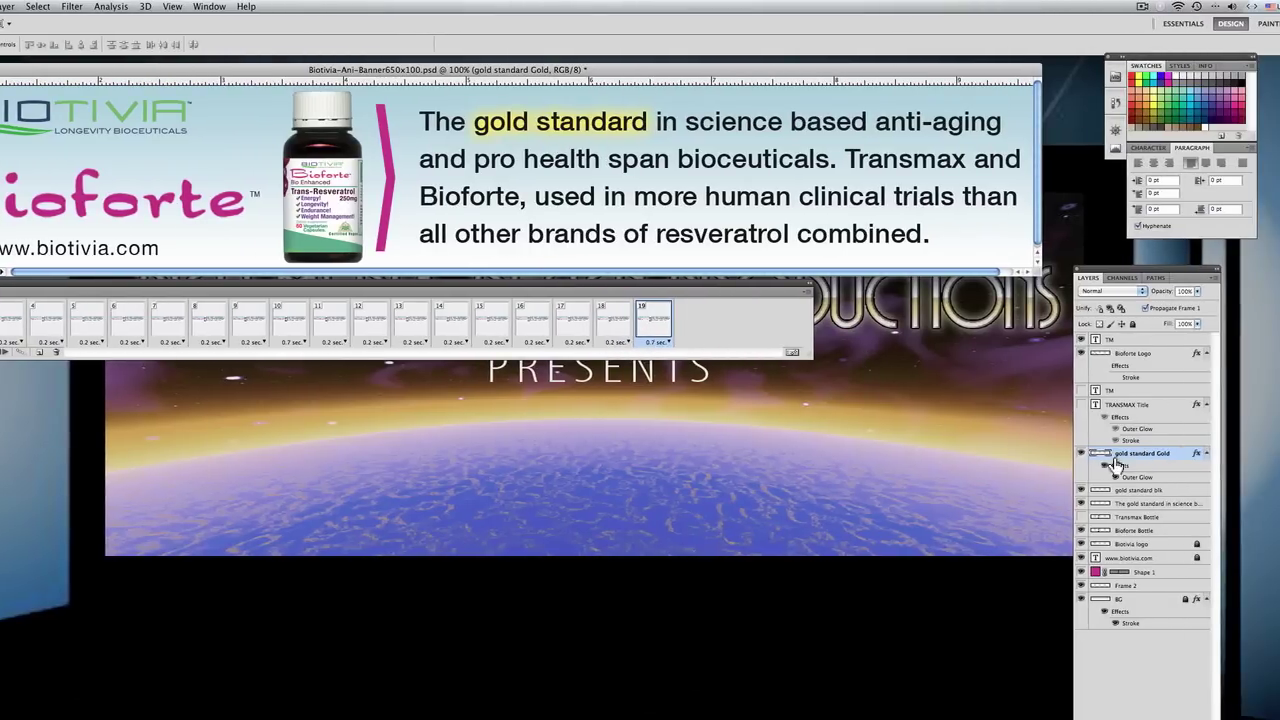
# Hide the gold standard Gold layer in frames 19 through 15.
pyautogui.click(1080, 453)
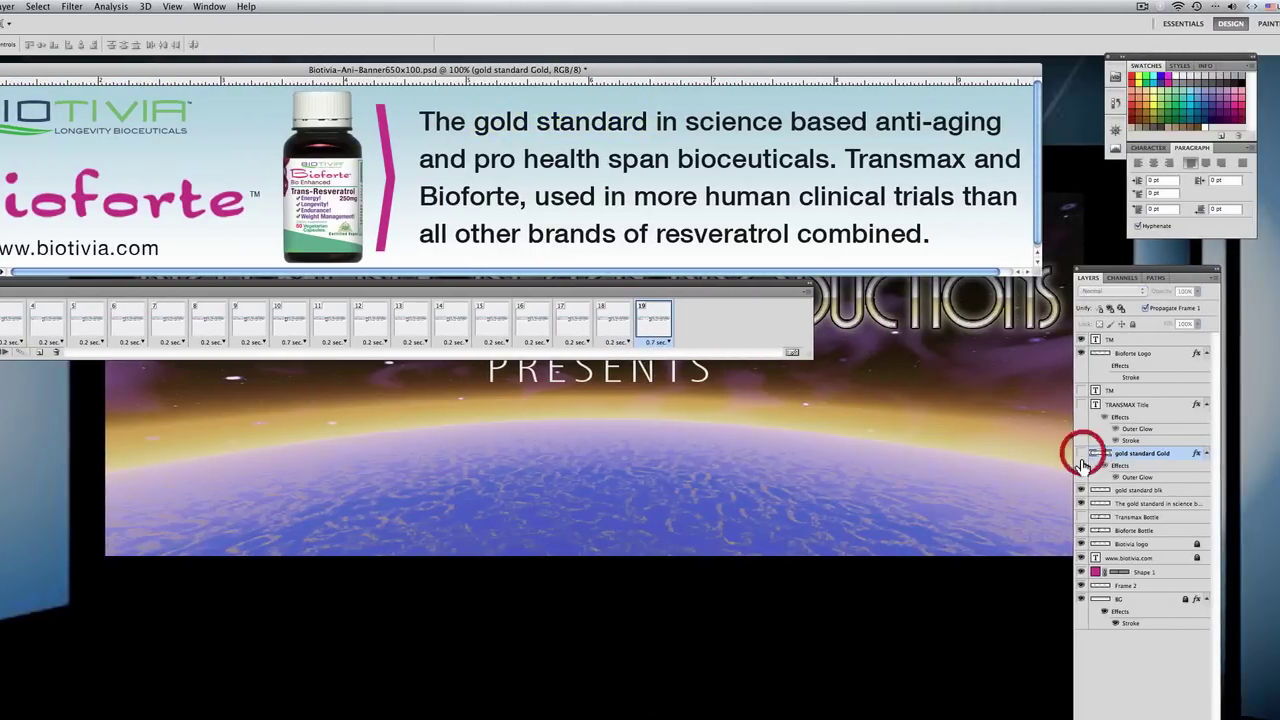
pyautogui.click(612, 335)
pyautogui.click(1080, 453)
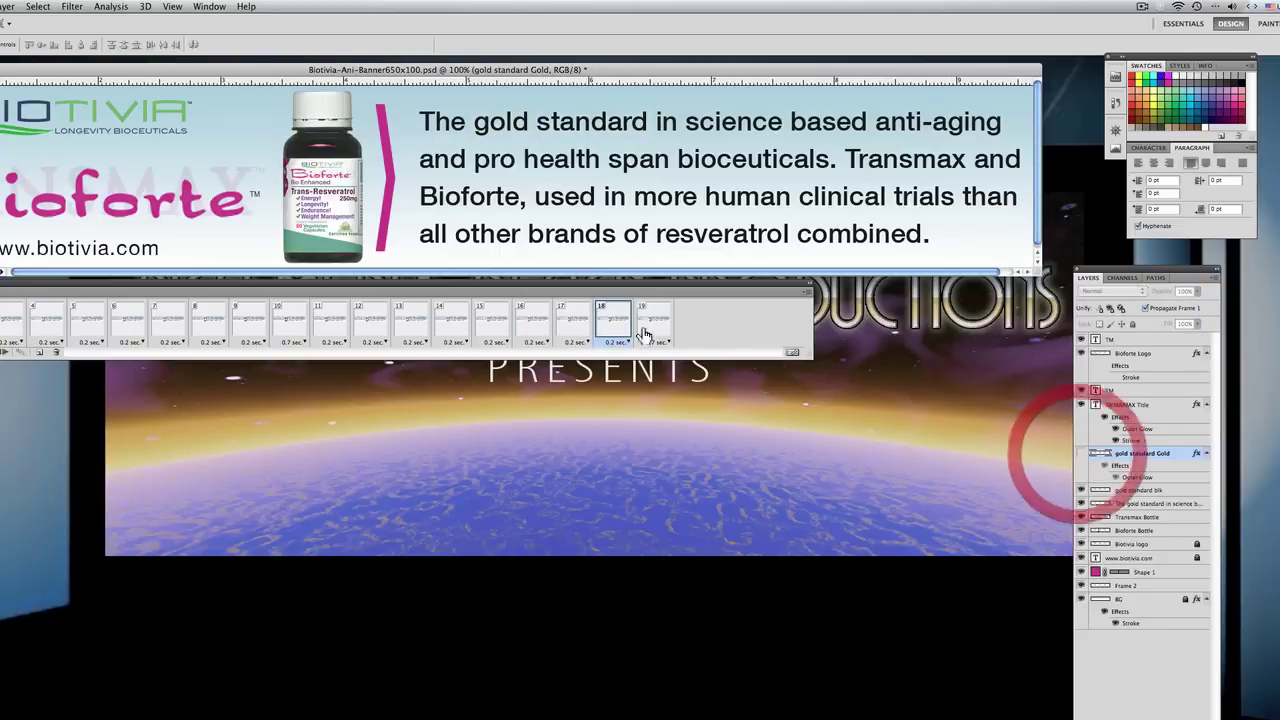
pyautogui.click(573, 322)
pyautogui.click(1080, 453)
pyautogui.click(532, 322)
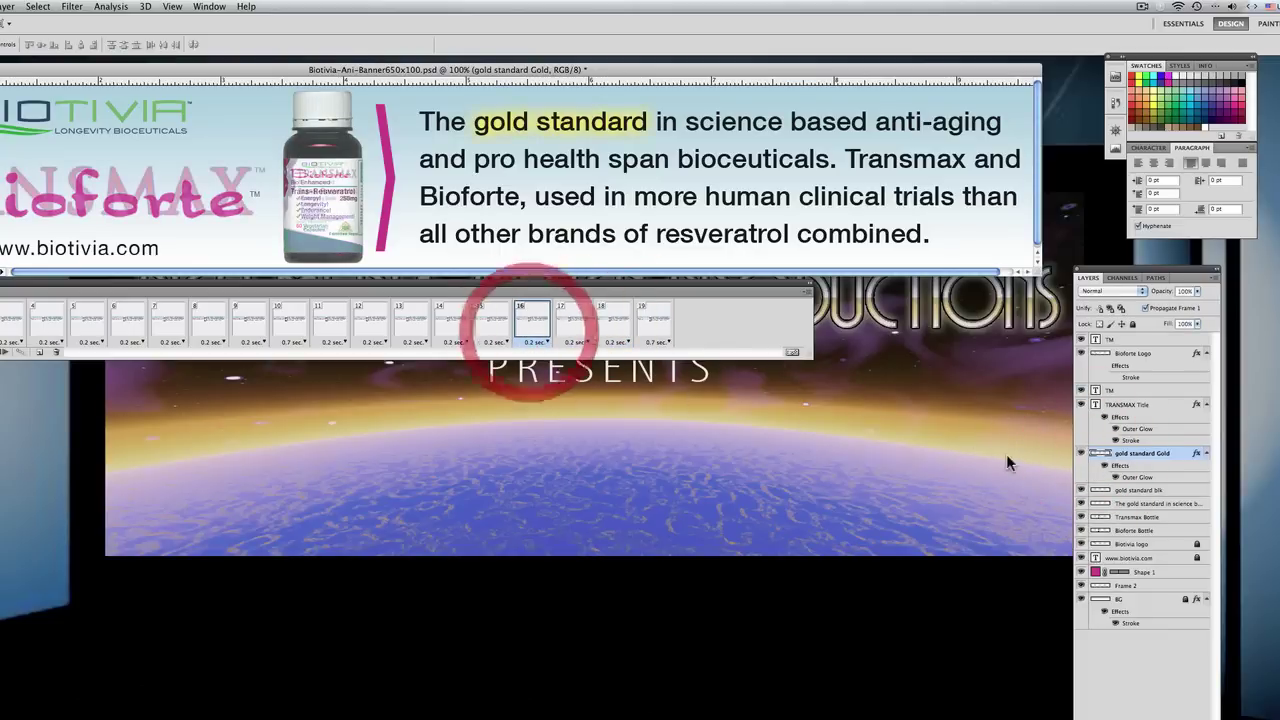
pyautogui.click(1080, 453)
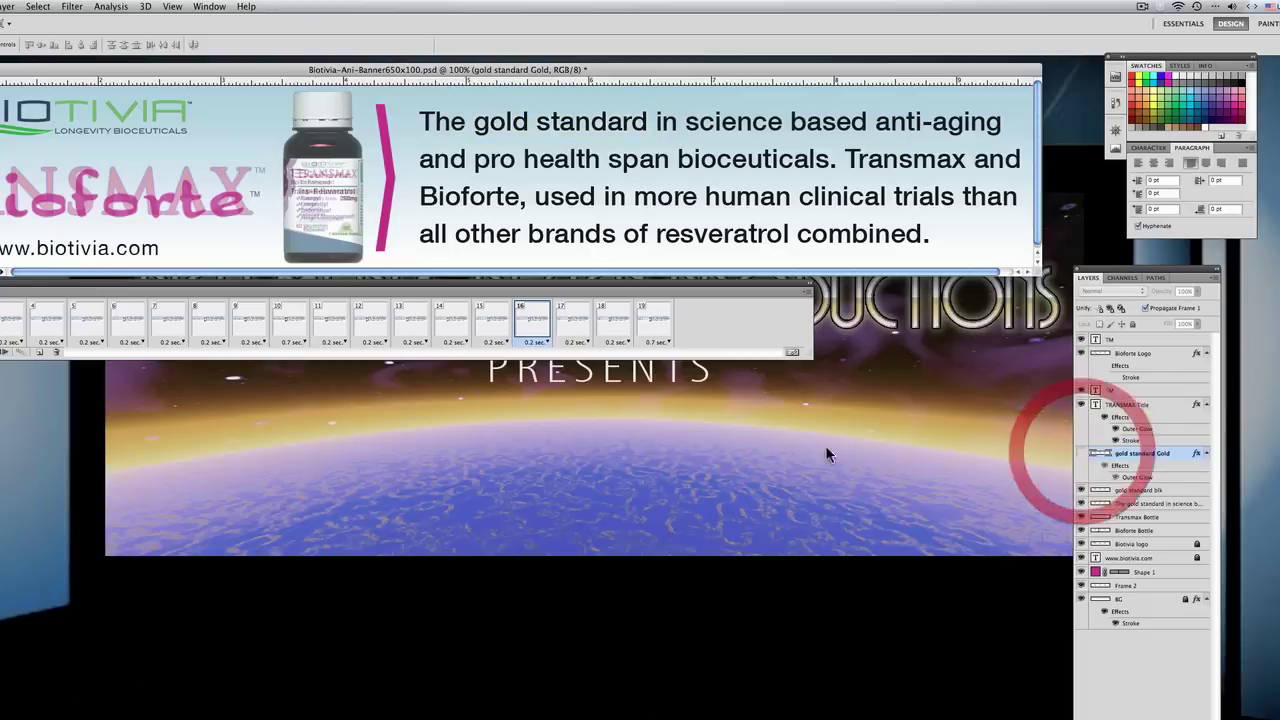
pyautogui.click(492, 320)
pyautogui.click(1081, 455)
# Hide the gold standard Gold layer in frames 14 through 11, then return to frame 1.
pyautogui.click(453, 320)
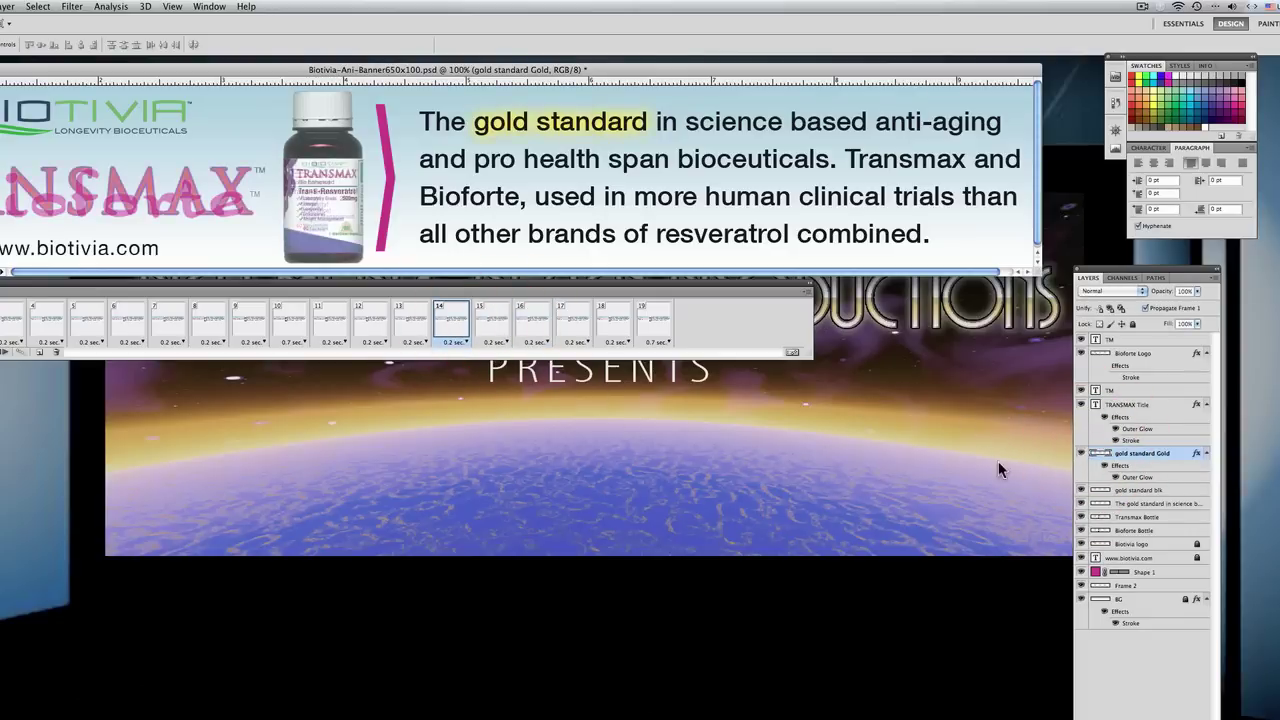
pyautogui.click(1080, 455)
pyautogui.click(410, 320)
pyautogui.click(1081, 455)
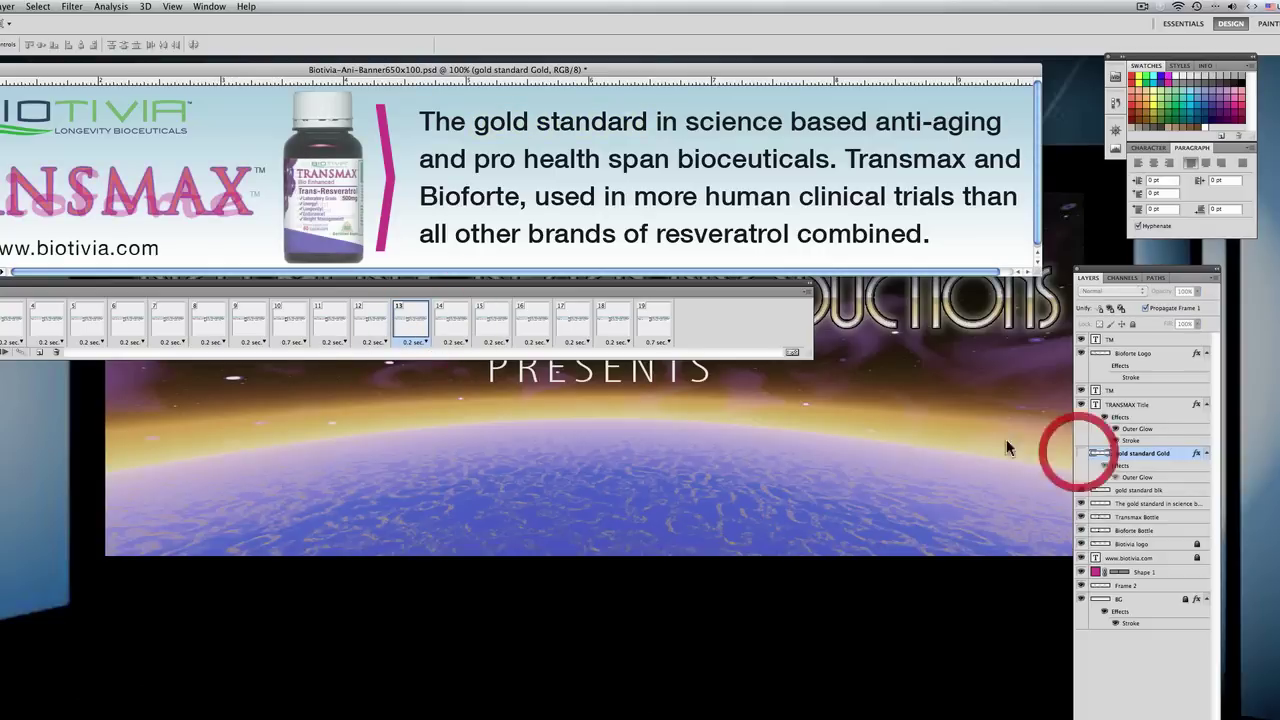
pyautogui.click(369, 320)
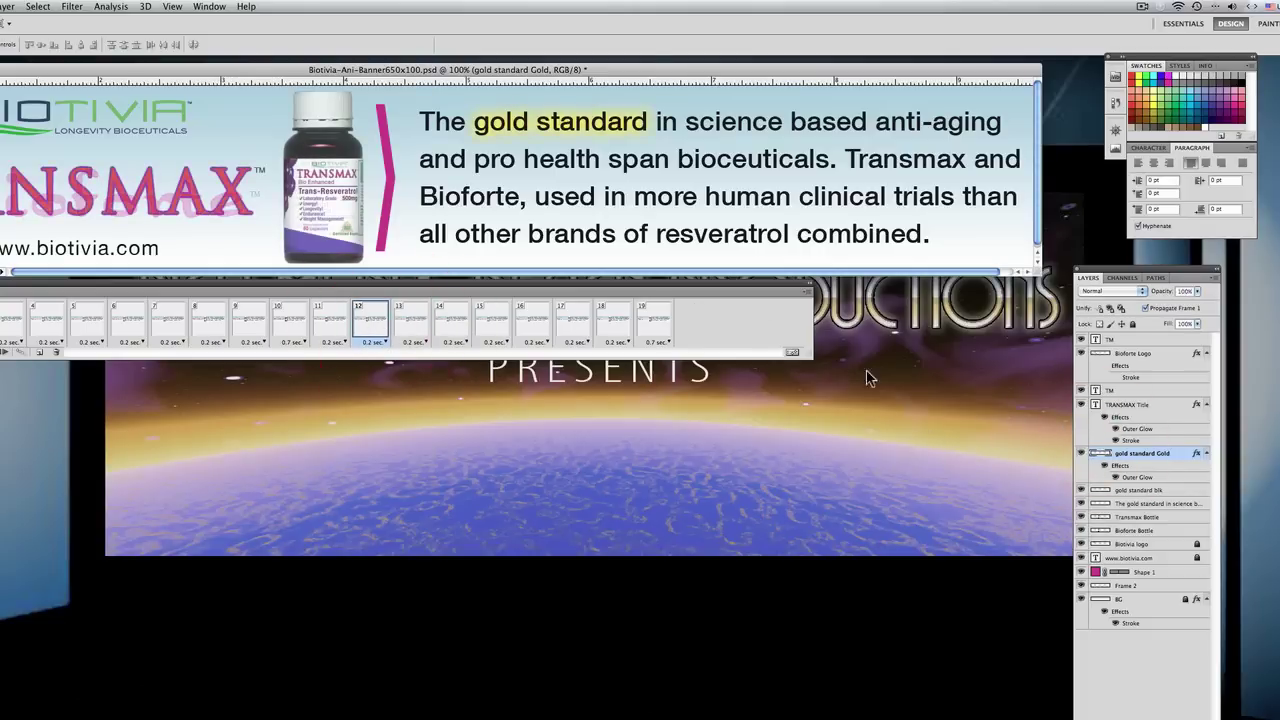
pyautogui.click(1081, 455)
pyautogui.click(323, 328)
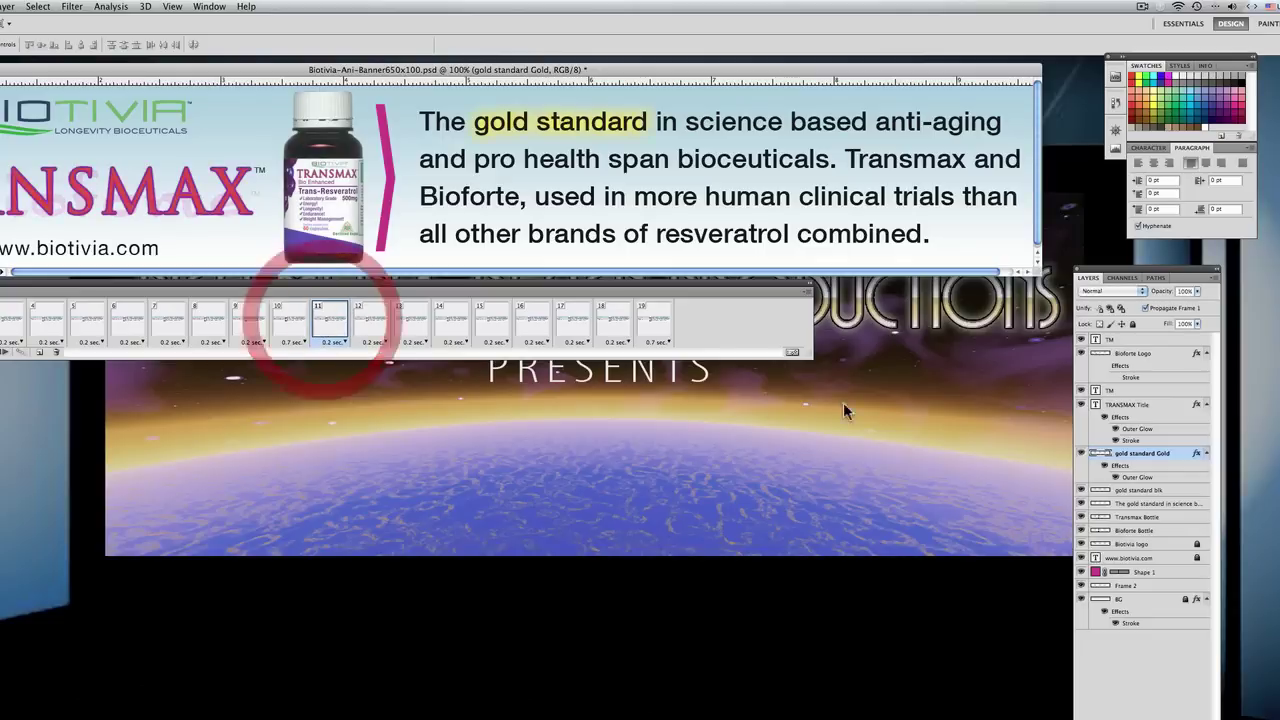
pyautogui.click(1081, 456)
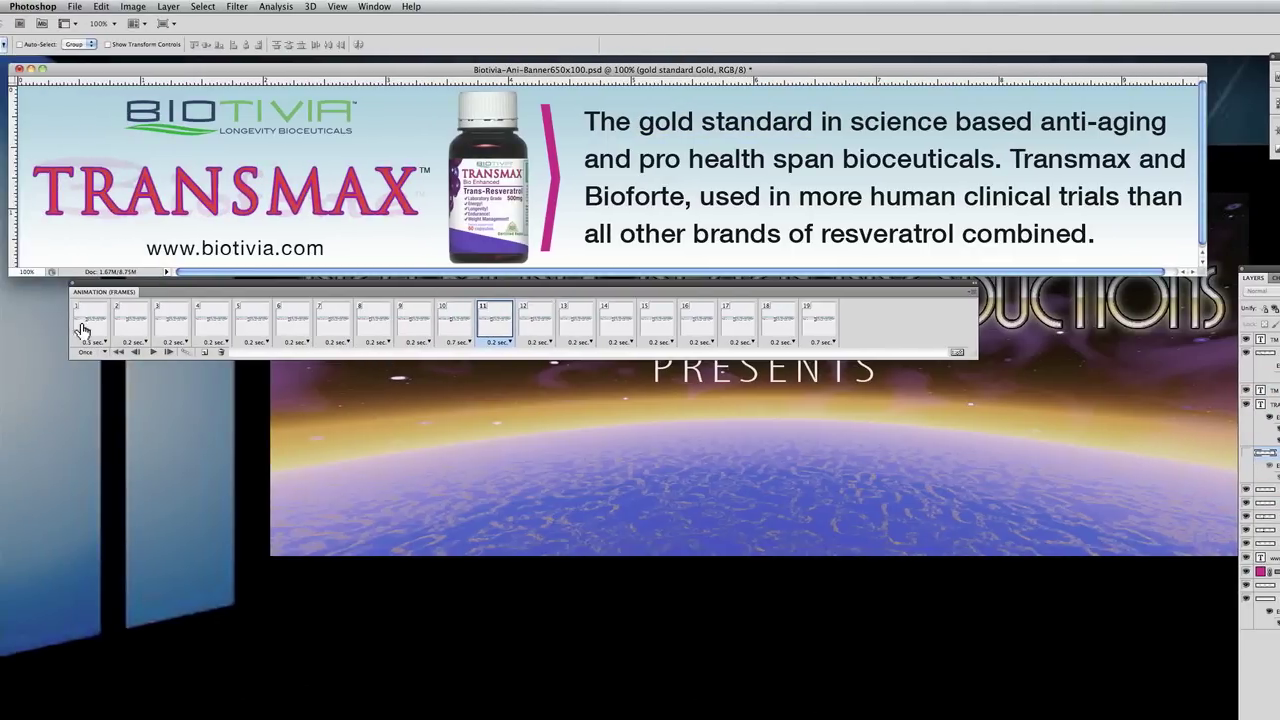
pyautogui.click(119, 352)
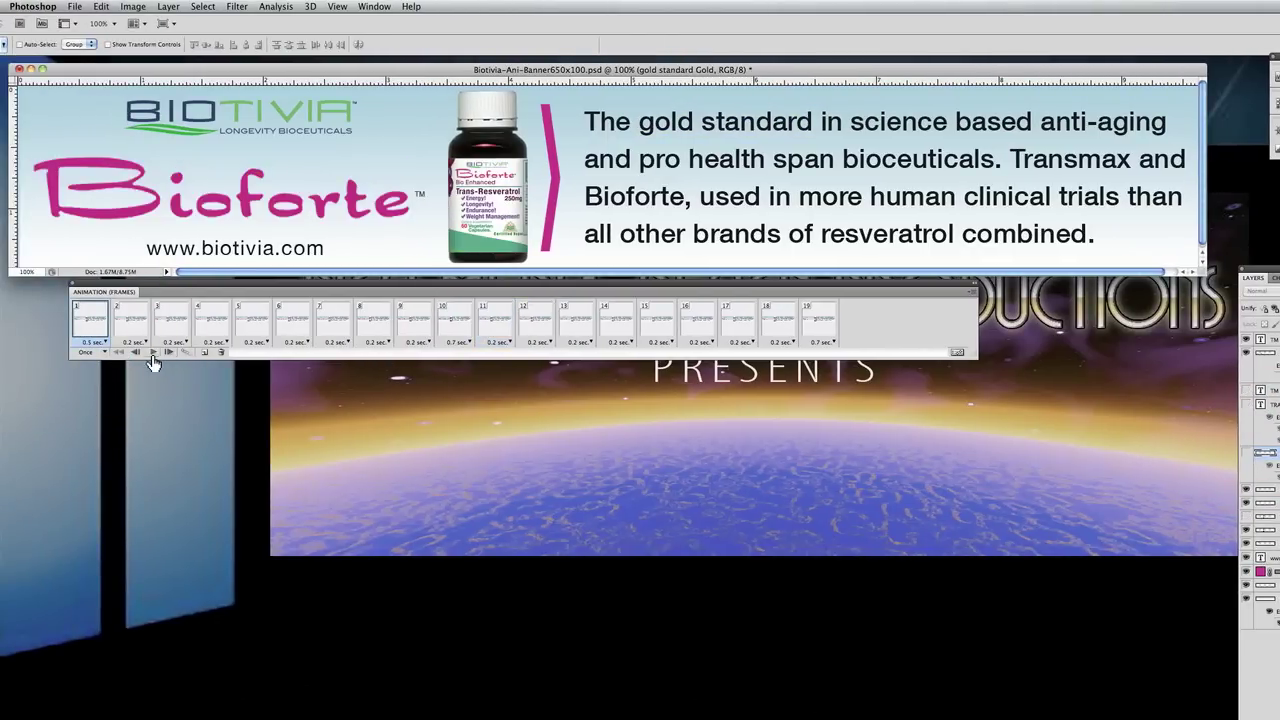
# Preview the banner, change looping from Once to Forever, and play it again.
pyautogui.click(153, 354)
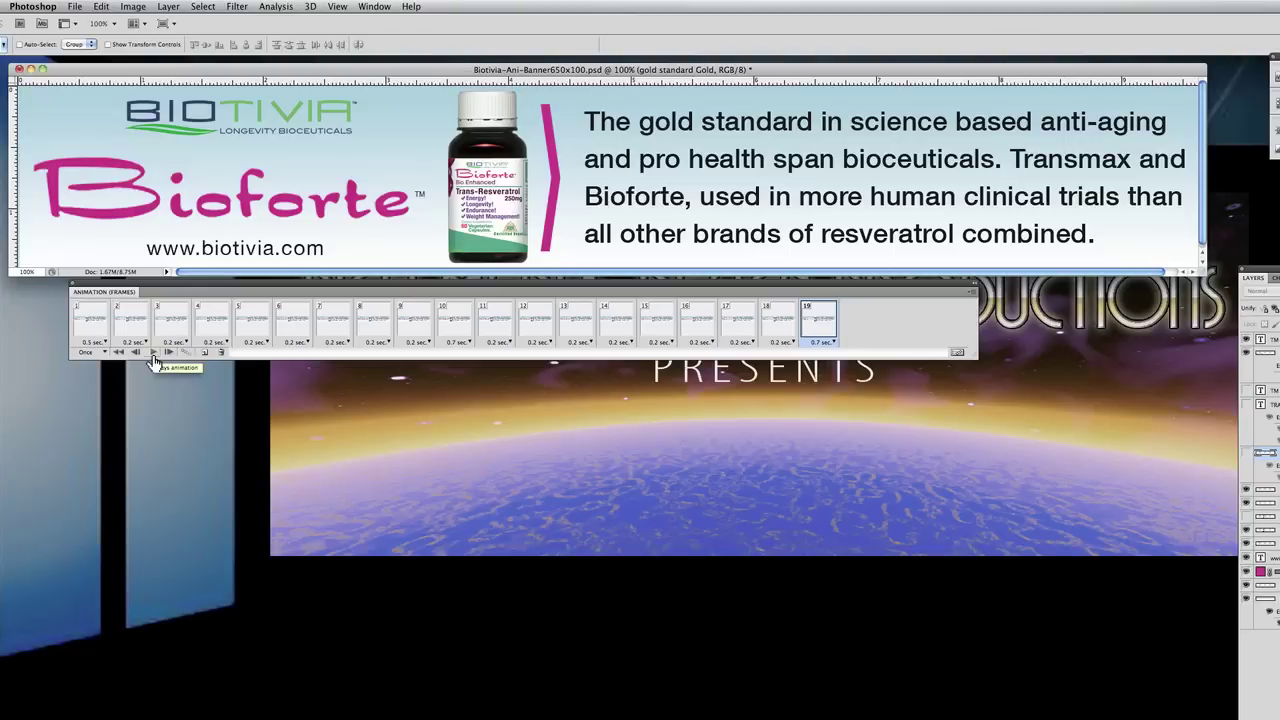
pyautogui.click(87, 353)
pyautogui.click(86, 376)
pyautogui.click(151, 354)
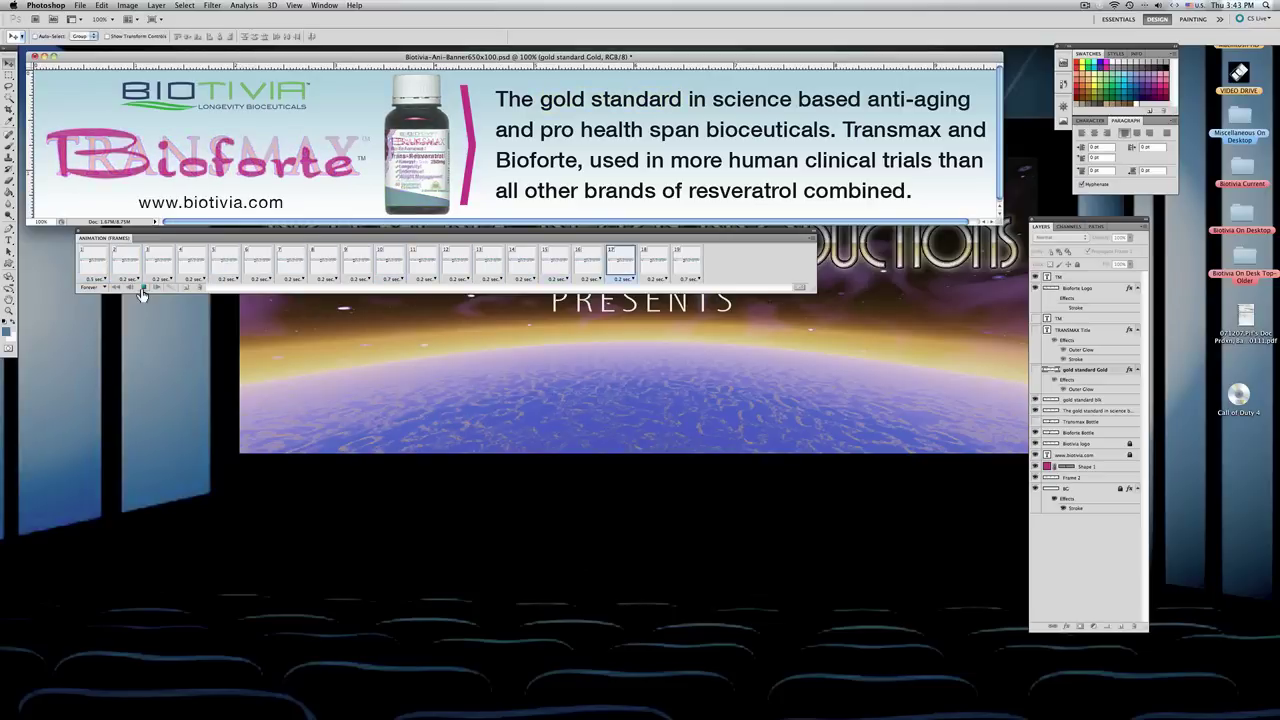
# Stop playback and save the banner via Save for Web & Devices as a forever-looping GIF.
pyautogui.click(141, 290)
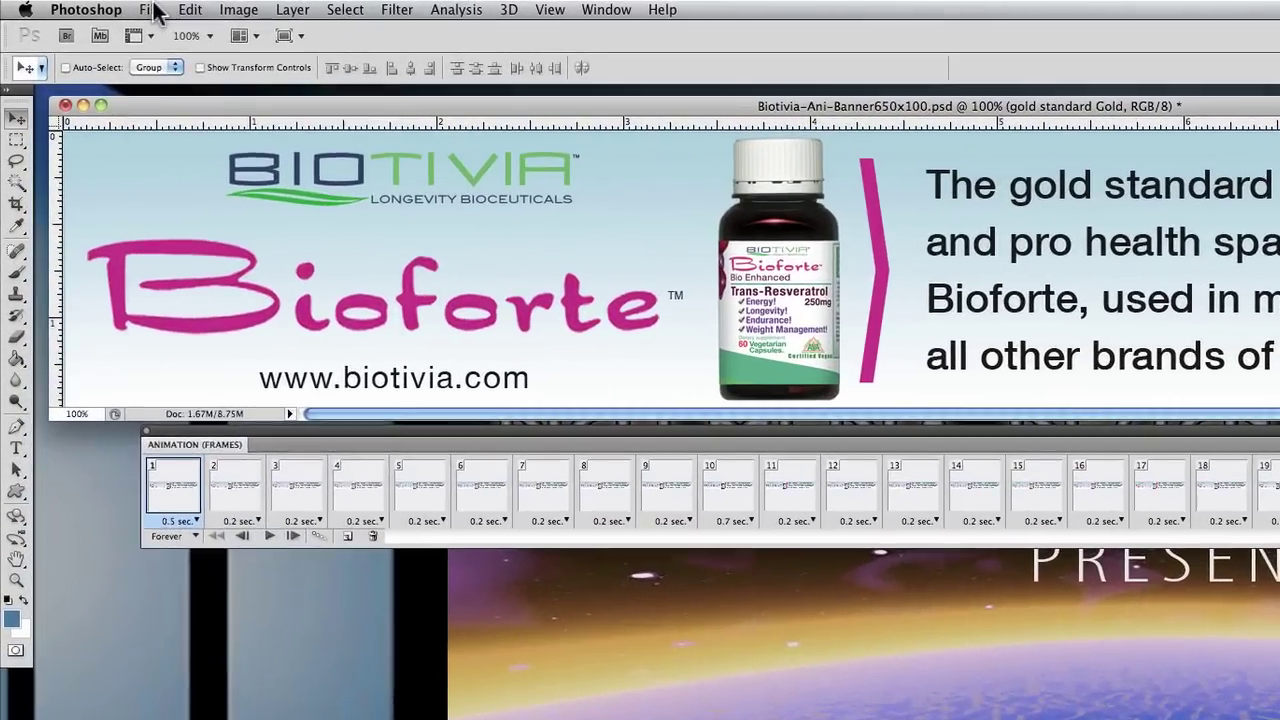
pyautogui.click(104, 7)
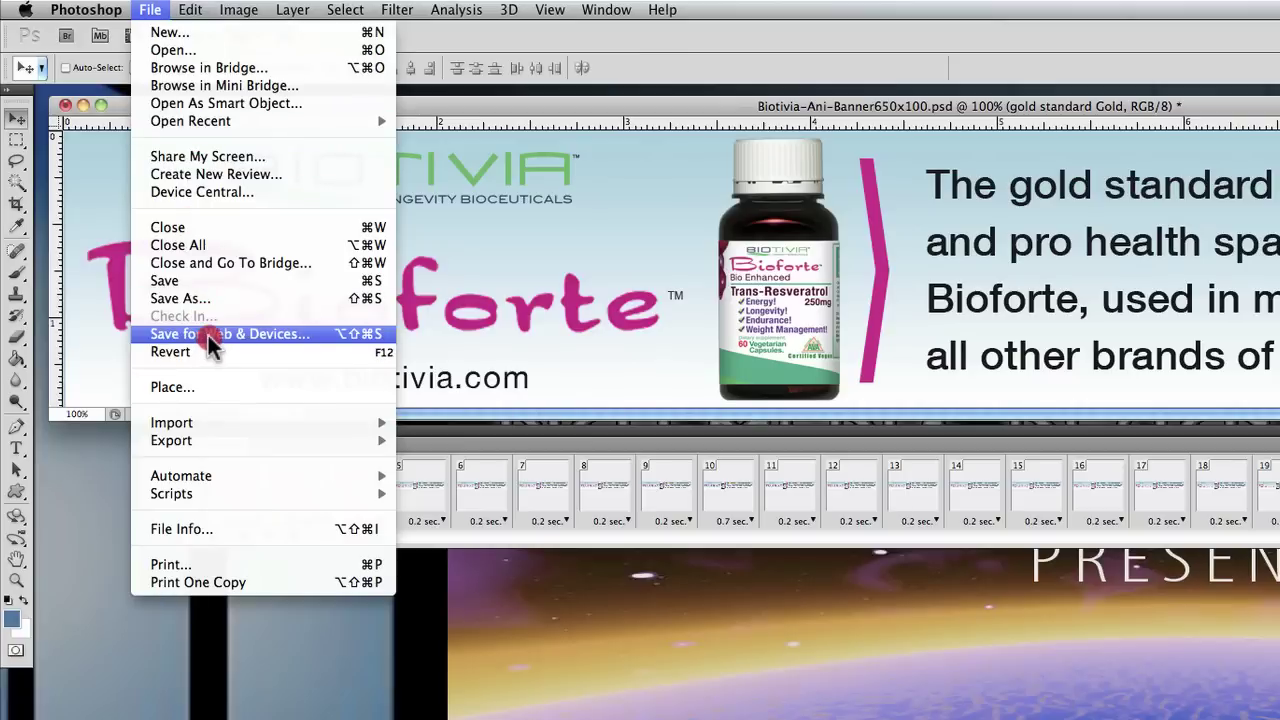
pyautogui.click(286, 334)
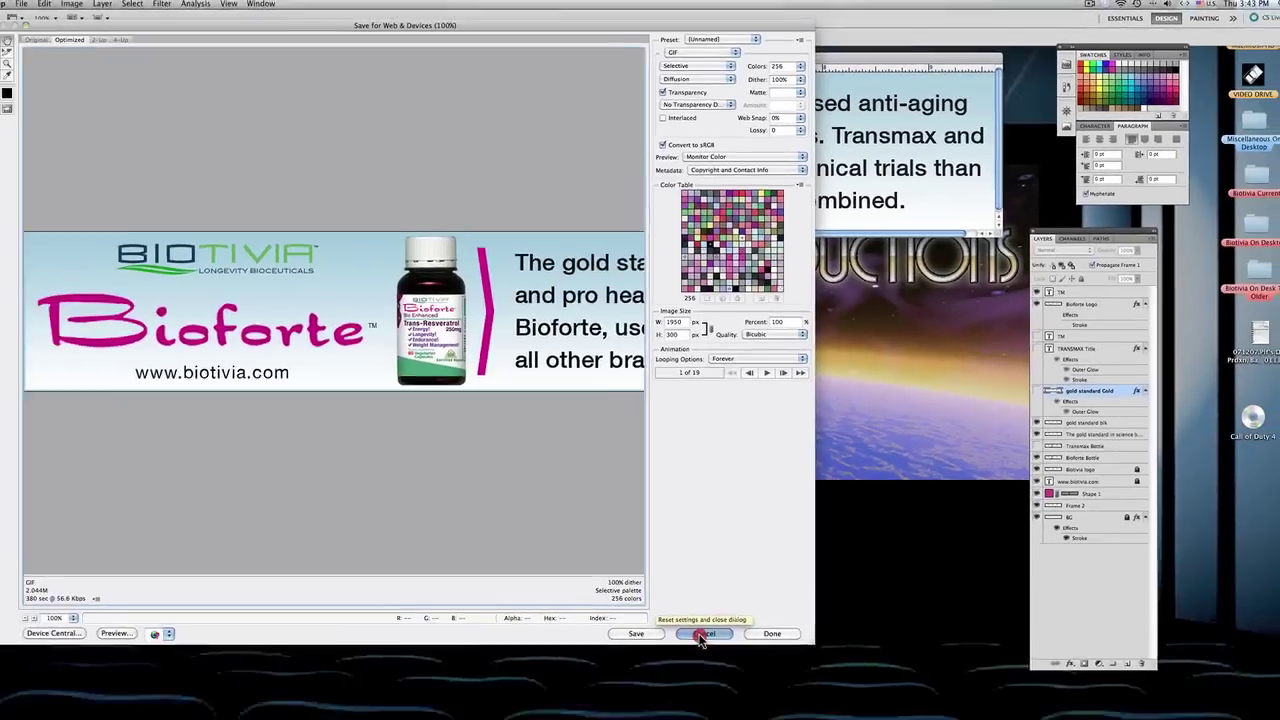
pyautogui.click(585, 719)
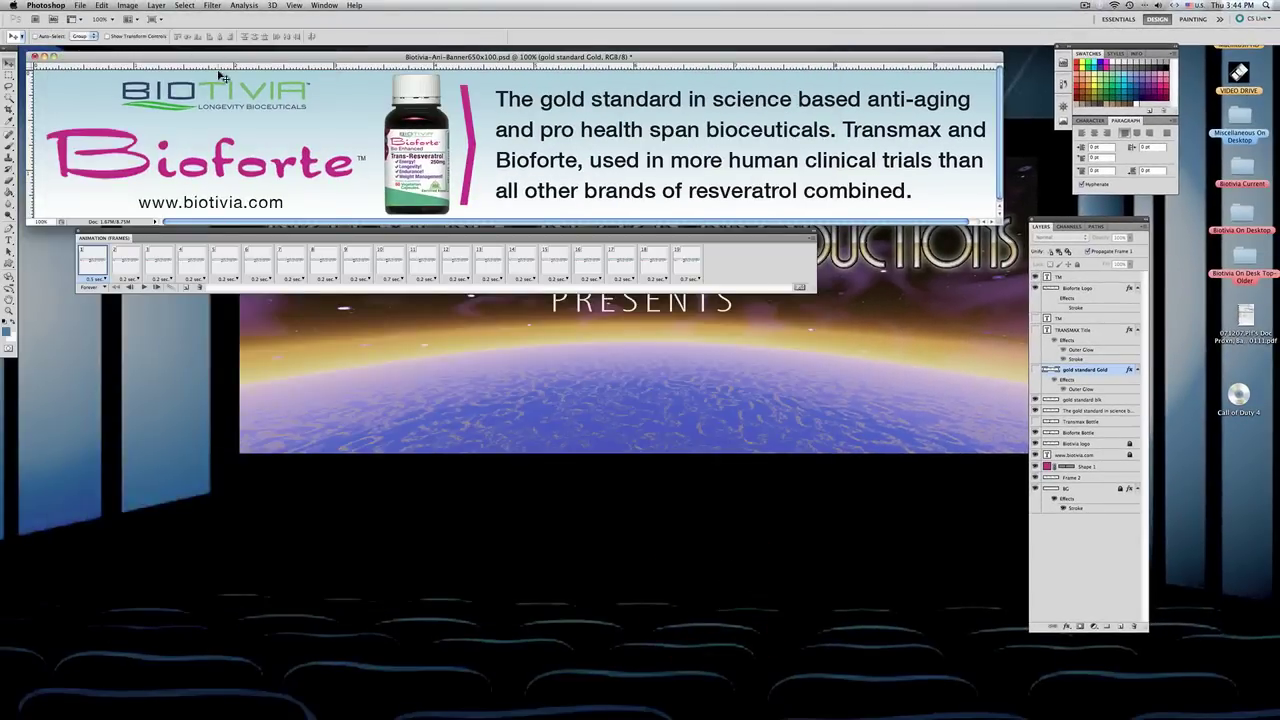
# Convert the frame animation to Timeline Animation and drag the panel larger.
pyautogui.click(323, 6)
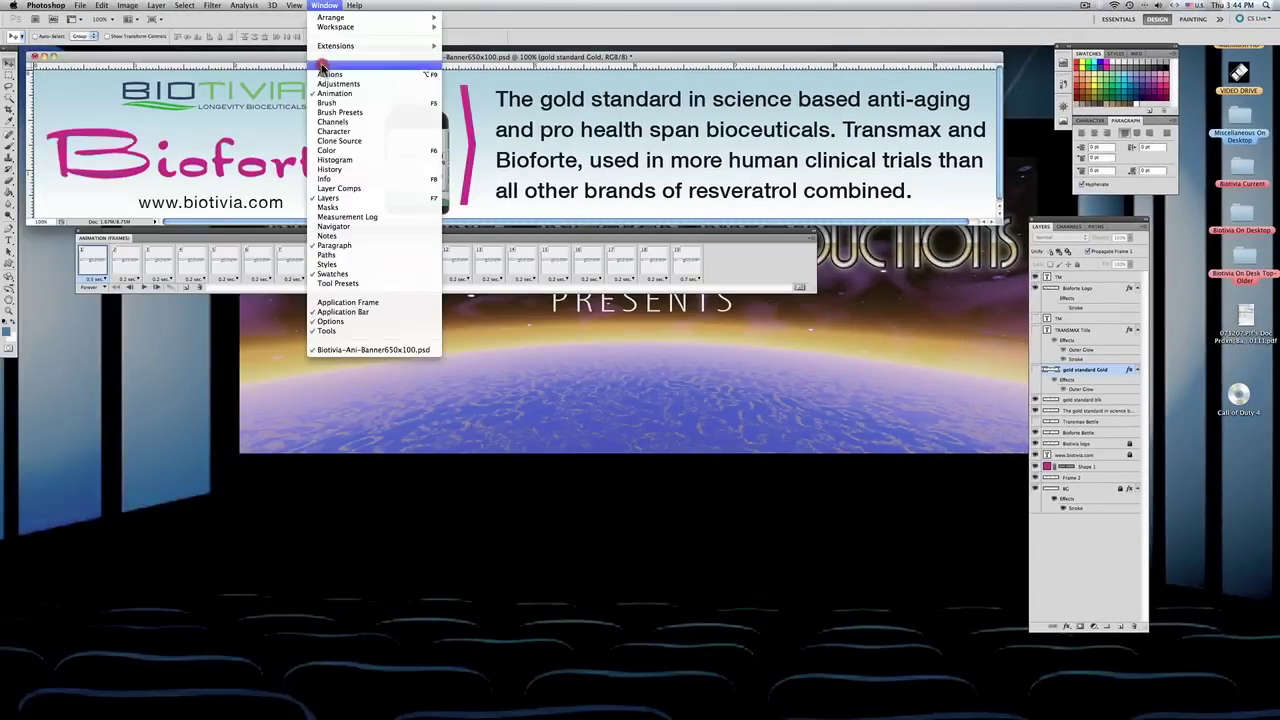
pyautogui.click(330, 6)
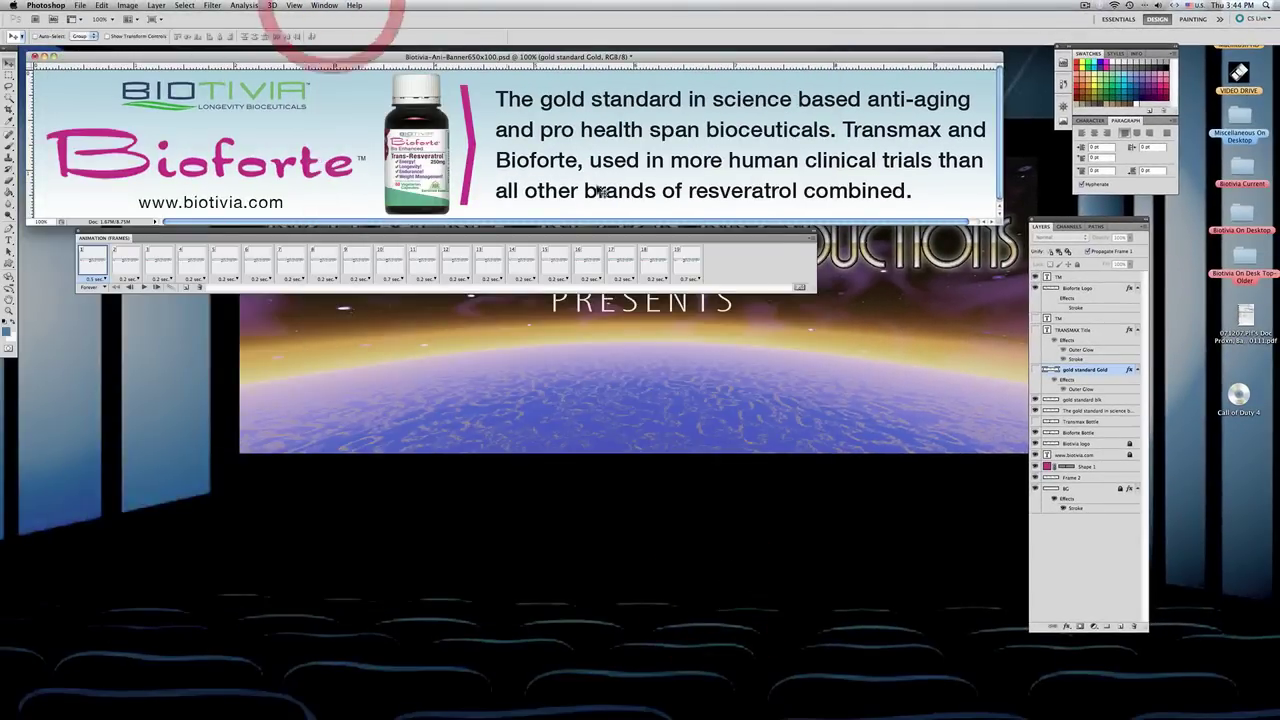
pyautogui.click(800, 289)
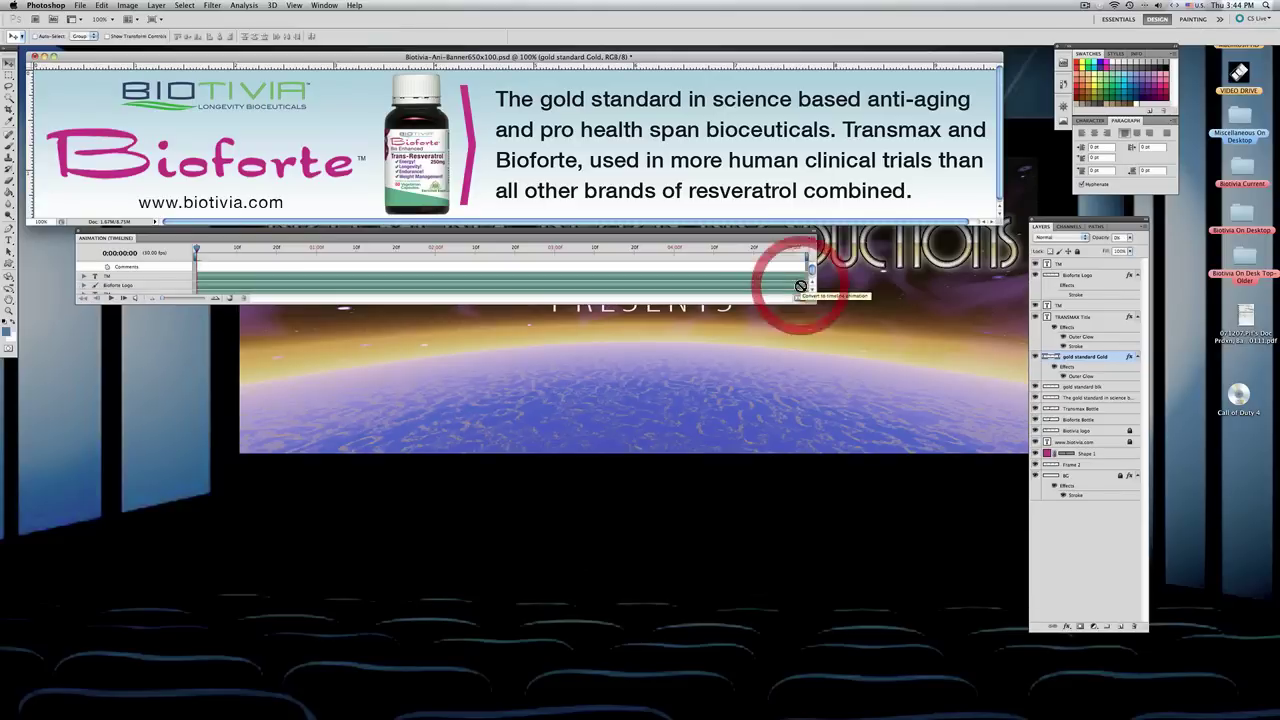
pyautogui.moveTo(812, 300); pyautogui.dragTo(880, 478)
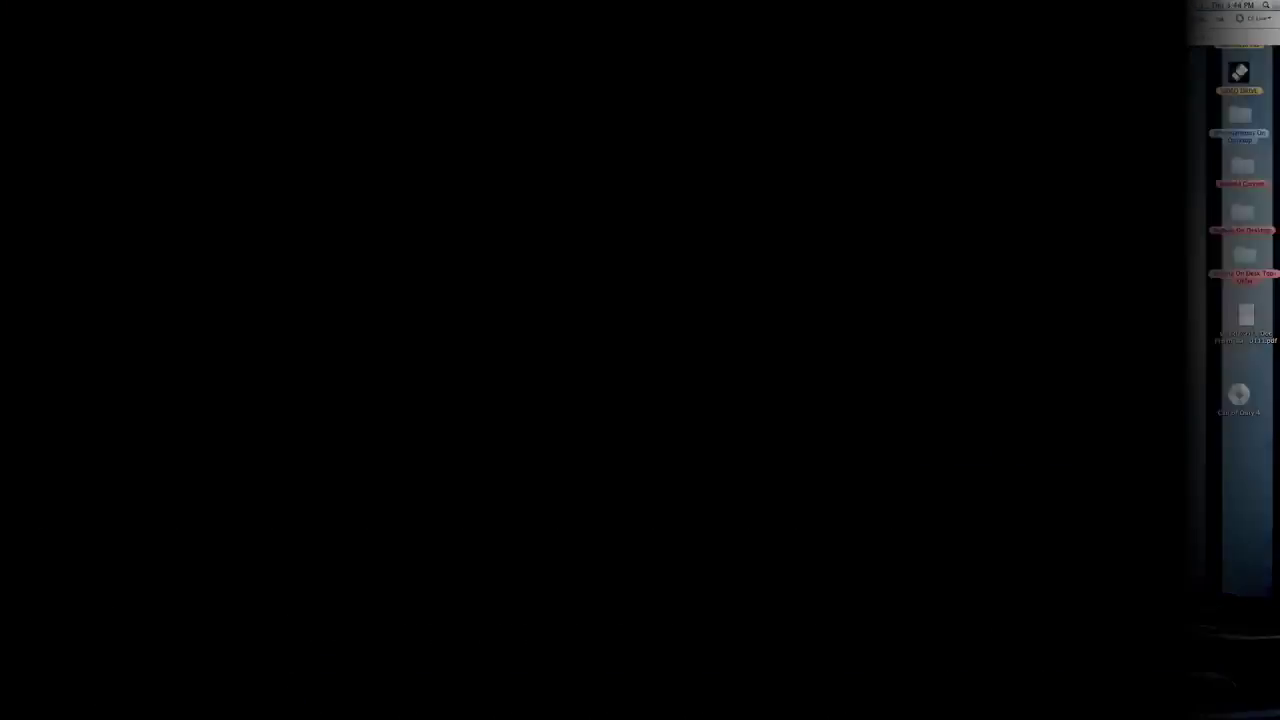